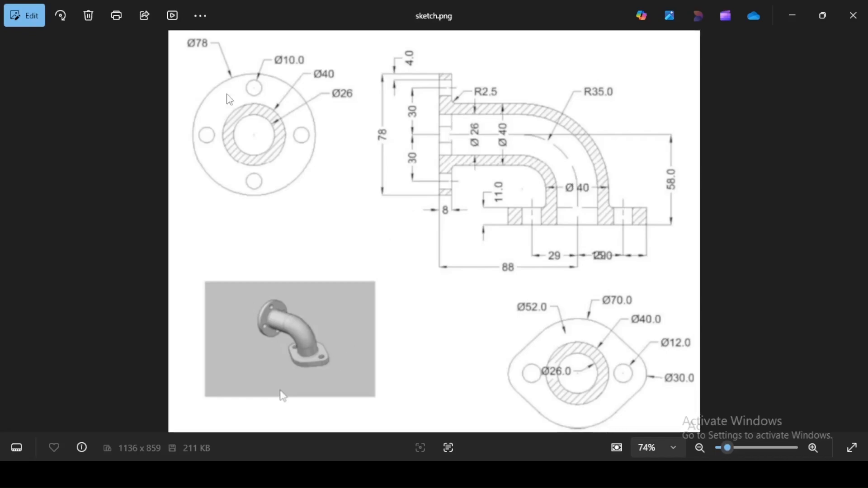
Switch from the reference drawing to NX and start a new sketch on the XZ plane.
{"action": "key", "text": "alt+Tab"}
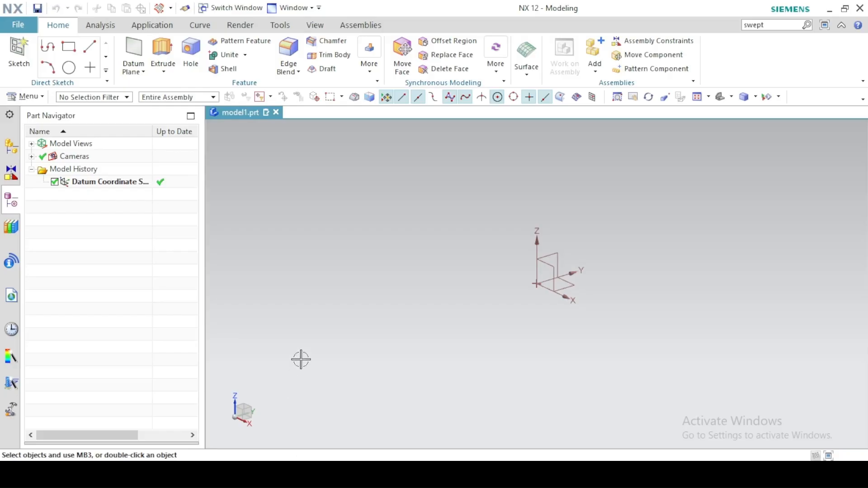
{"action": "left_click", "coordinate": [18, 51]}
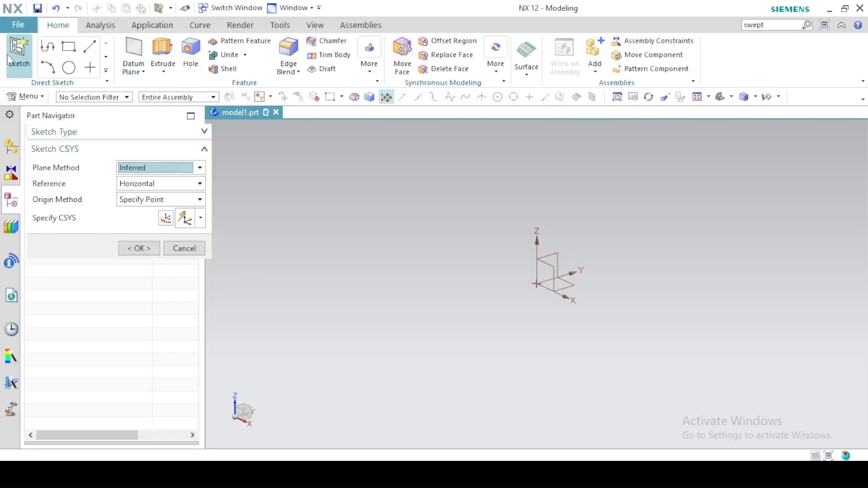
{"action": "left_click", "coordinate": [547, 264]}
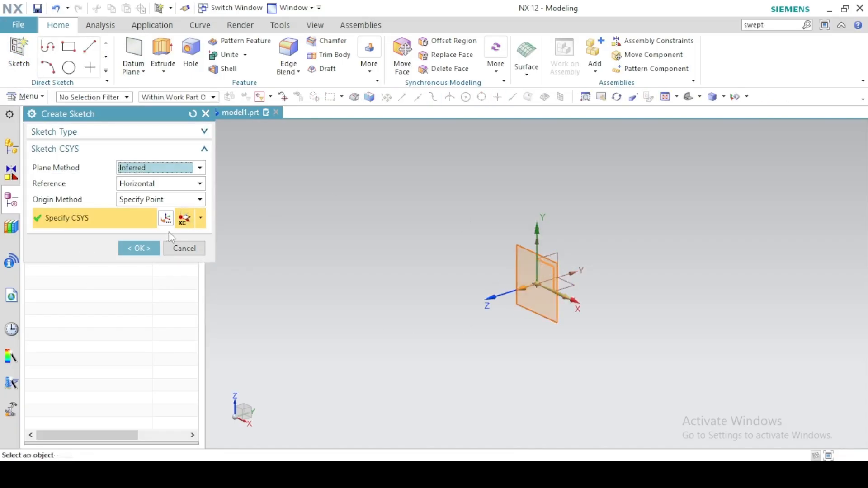
{"action": "left_click", "coordinate": [138, 248]}
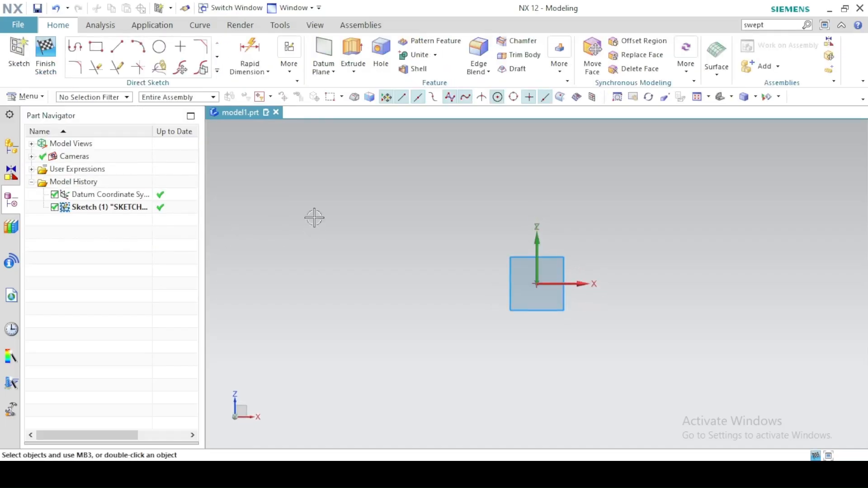
Sketch a path from the origin: vertical line about 55 mm, tangent quarter arc about 44 mm radius, and line about 73 mm toward negative X.
{"action": "middle_click_drag", "start_coordinate": [348, 144], "coordinate": [376, 184], "text": "shift"}
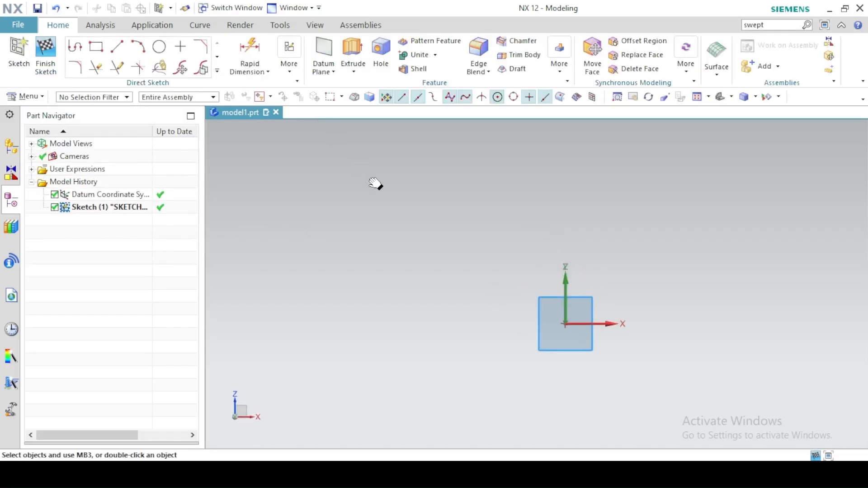
{"action": "left_click", "coordinate": [75, 45]}
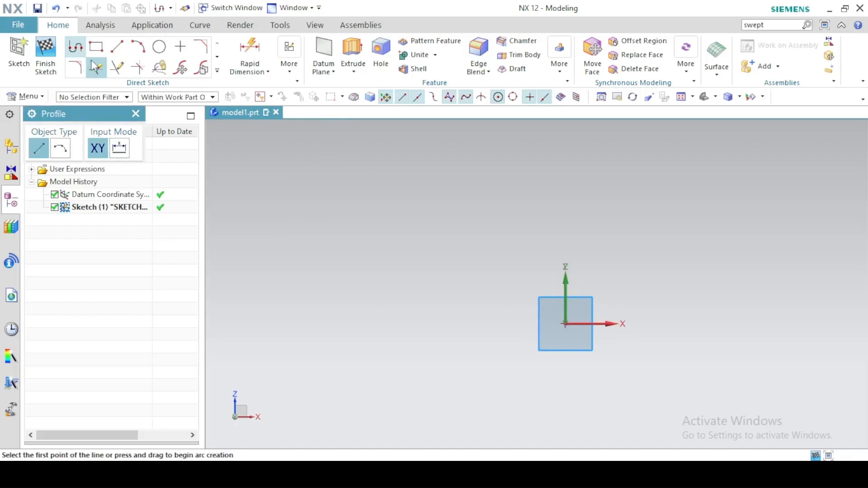
{"action": "left_click", "coordinate": [564, 324]}
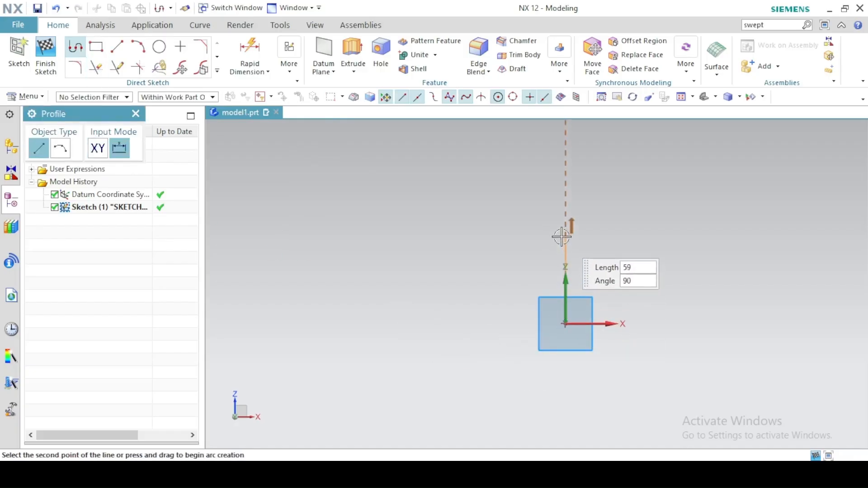
{"action": "left_click", "coordinate": [566, 243]}
{"action": "left_click", "coordinate": [60, 148]}
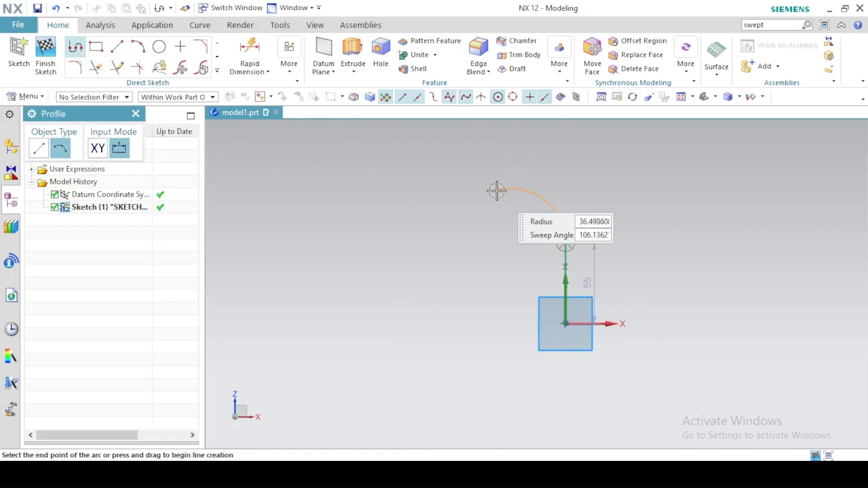
{"action": "left_click", "coordinate": [500, 177]}
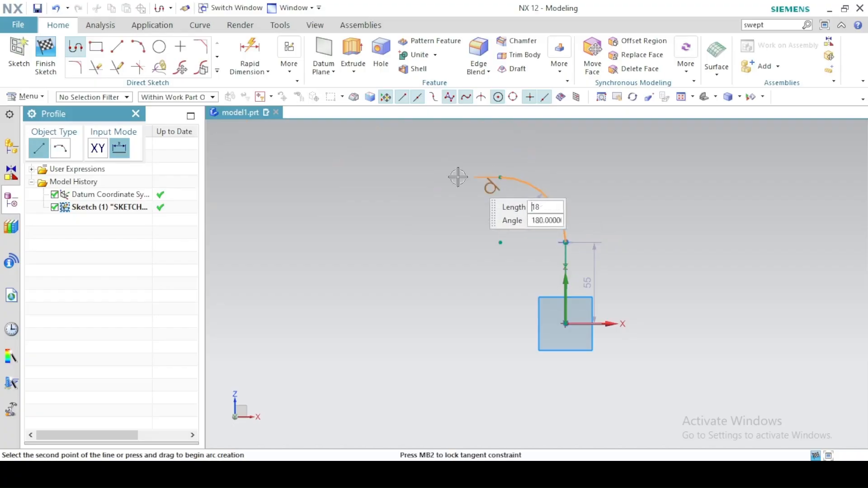
{"action": "left_click", "coordinate": [392, 177]}
{"action": "key", "text": "Escape"}
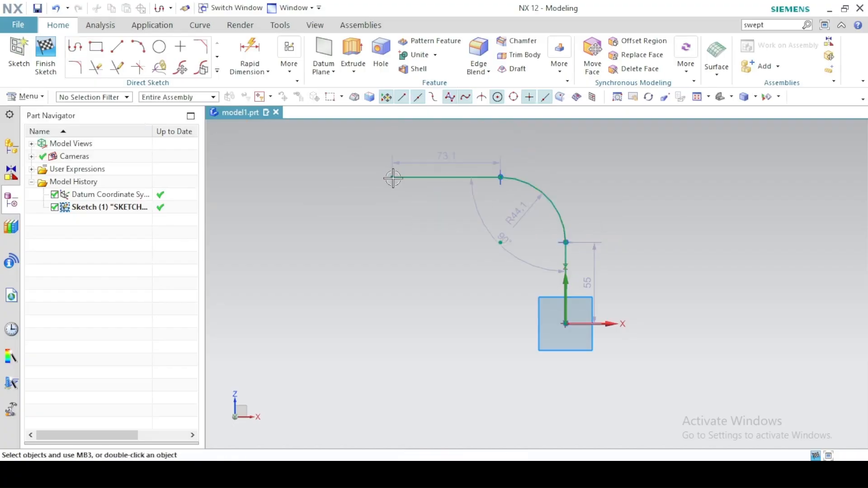
Add a horizontal constraint to the upper line of the path.
{"action": "left_click", "coordinate": [422, 177]}
{"action": "left_click", "coordinate": [579, 143]}
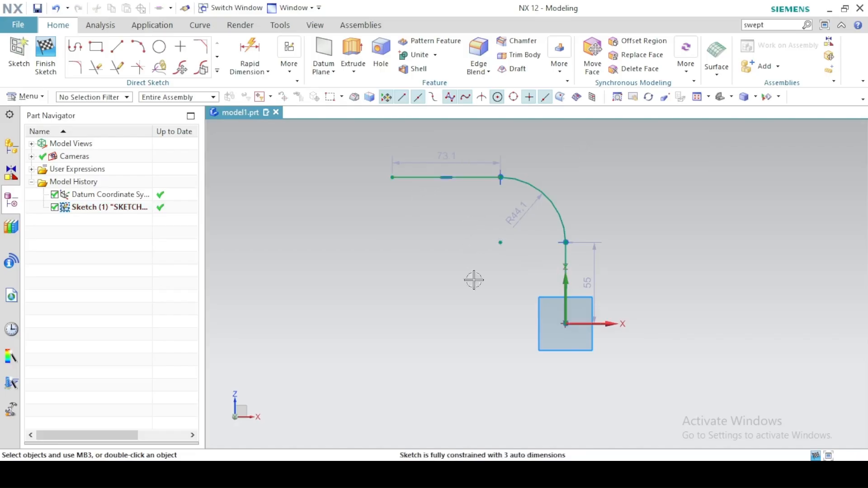
{"action": "left_click", "coordinate": [566, 268]}
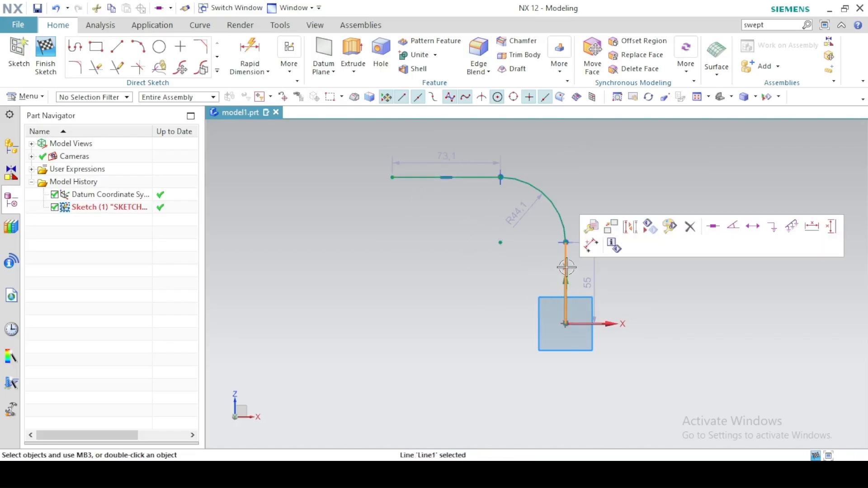
{"action": "key", "text": "Escape"}
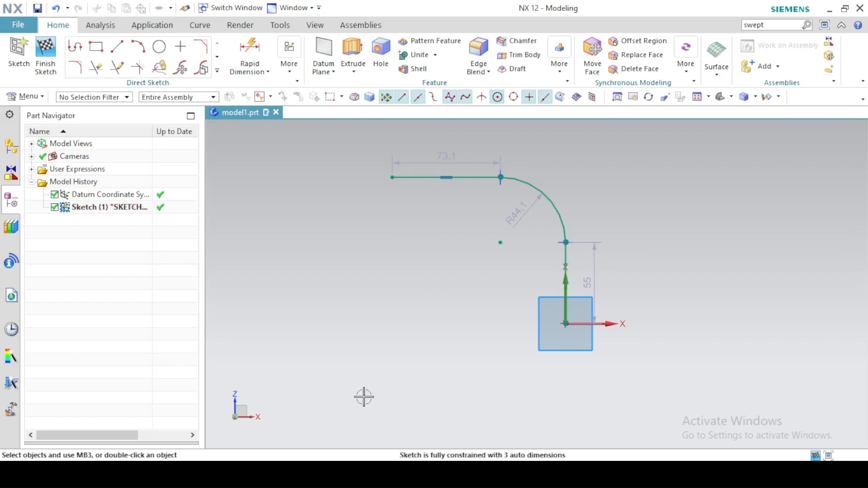
Check the bend radius in the reference drawing and set the arc's radius to 35 mm.
{"action": "left_click", "coordinate": [308, 474]}
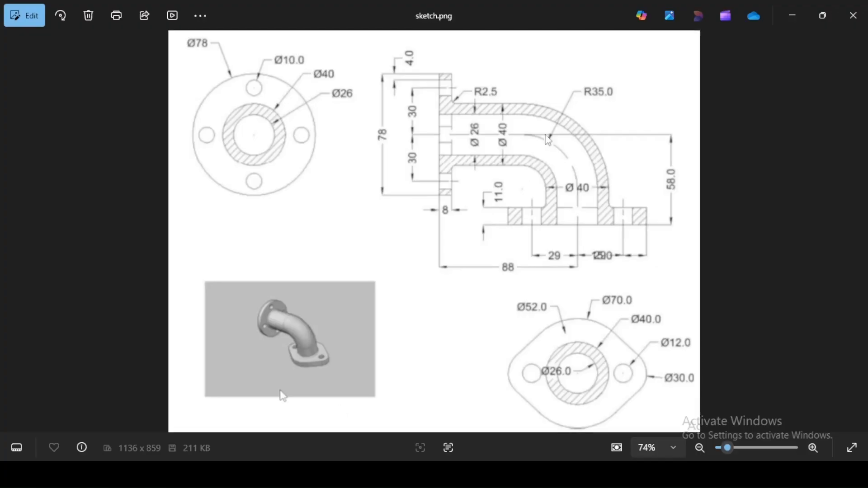
{"action": "key", "text": "alt+Tab"}
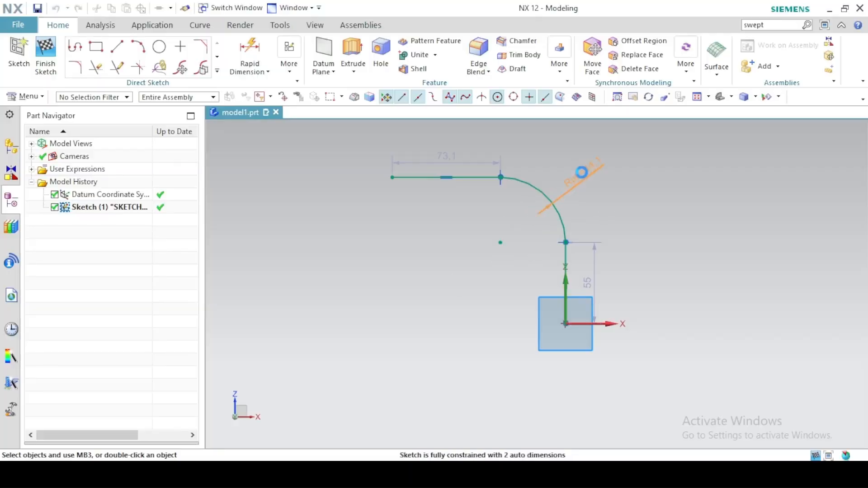
{"action": "double_click", "coordinate": [583, 172]}
{"action": "type", "text": "35"}
{"action": "key", "text": "Return"}
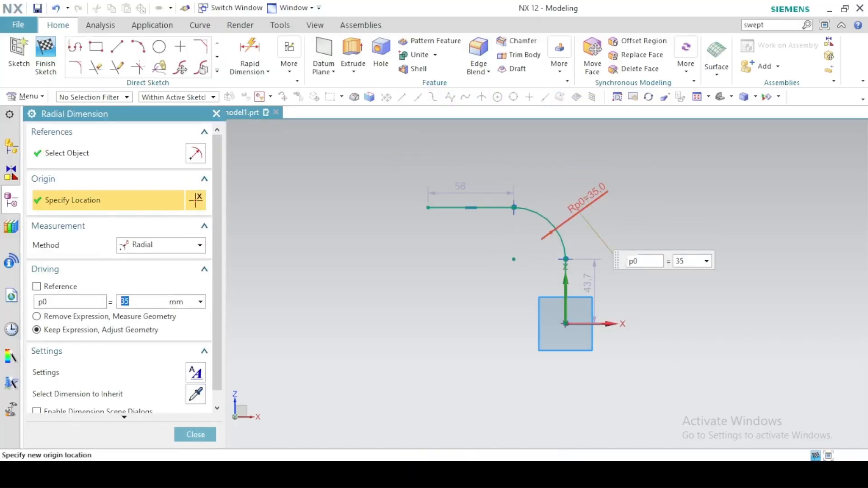
Check the reference drawing and dimension the horizontal distance from the vertical line to the path's free end as 88 mm.
{"action": "key", "text": "alt+Tab"}
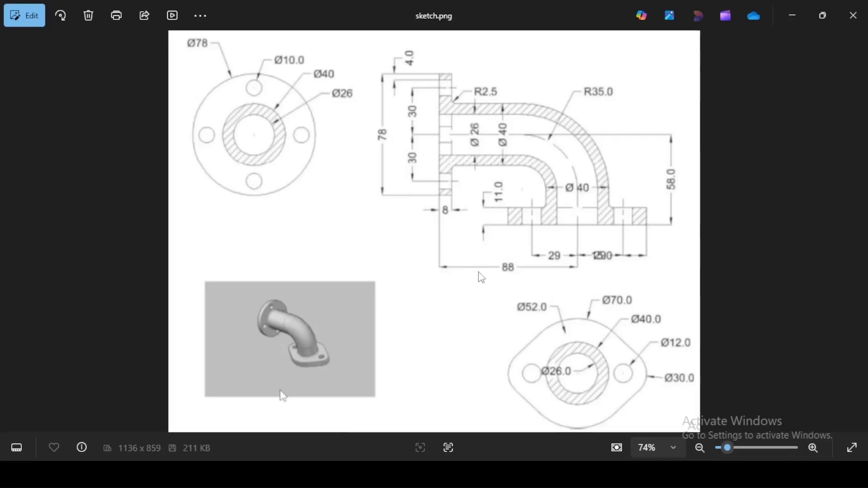
{"action": "key", "text": "alt+Tab"}
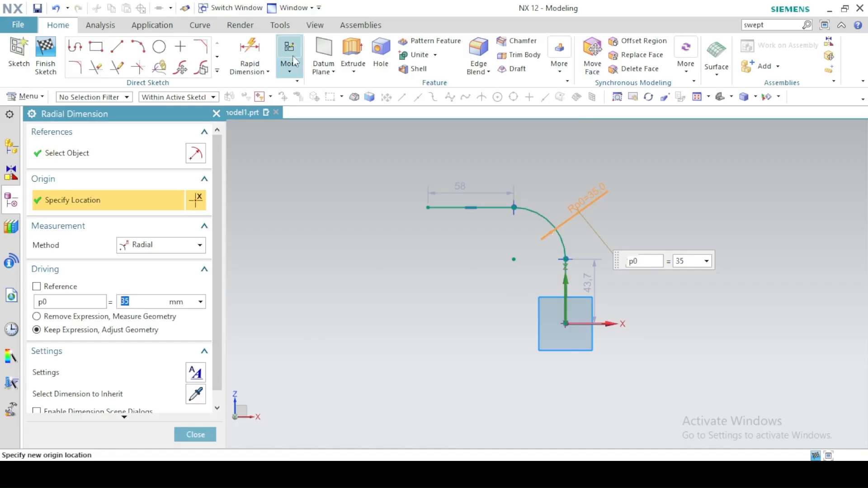
{"action": "left_click", "coordinate": [254, 73]}
{"action": "left_click", "coordinate": [260, 101]}
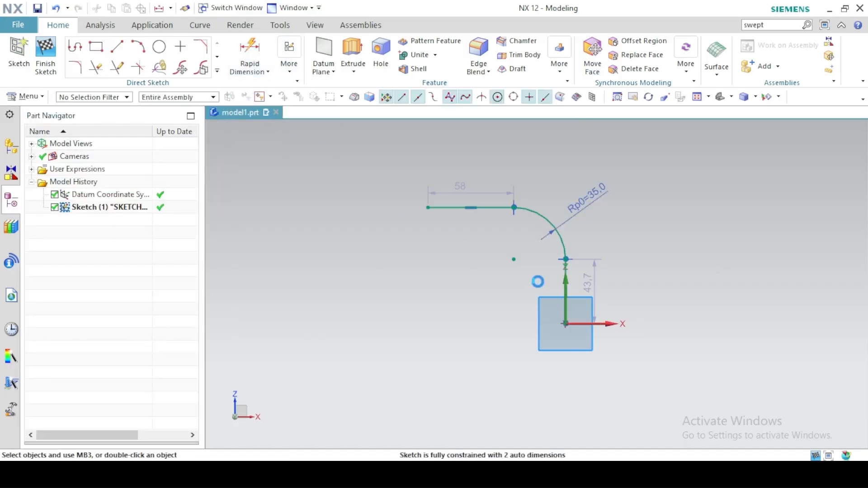
{"action": "left_click", "coordinate": [566, 279]}
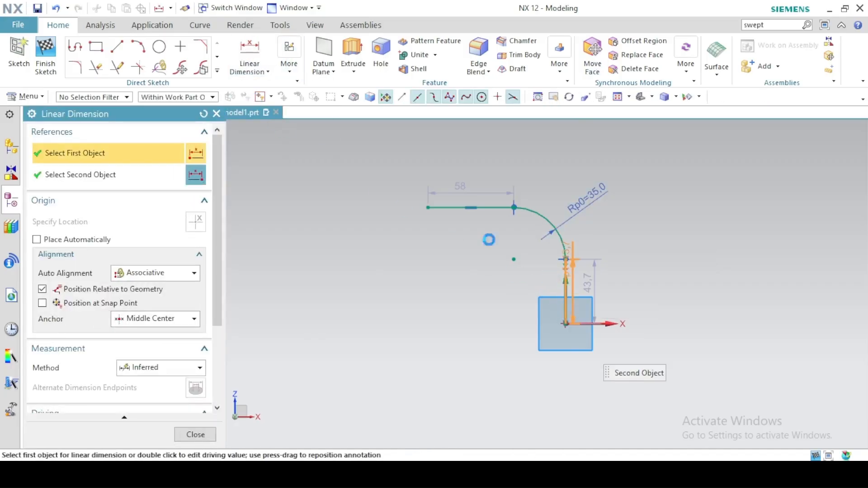
{"action": "left_click", "coordinate": [428, 207]}
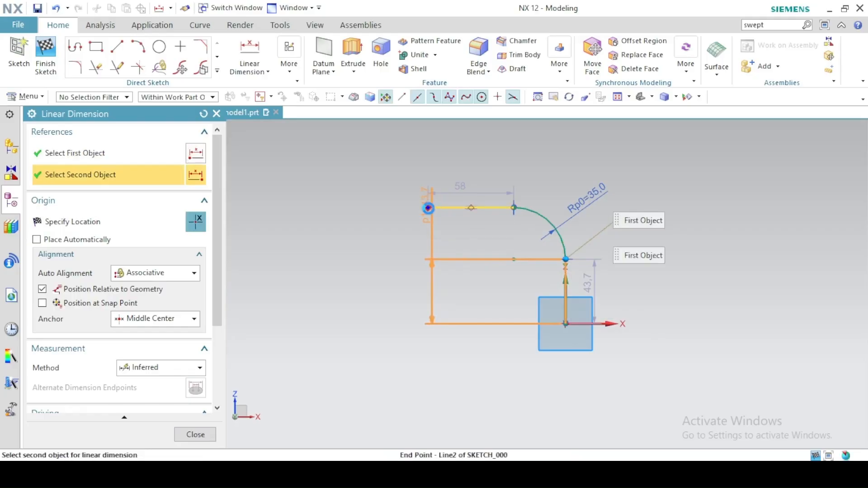
{"action": "left_click", "coordinate": [485, 357]}
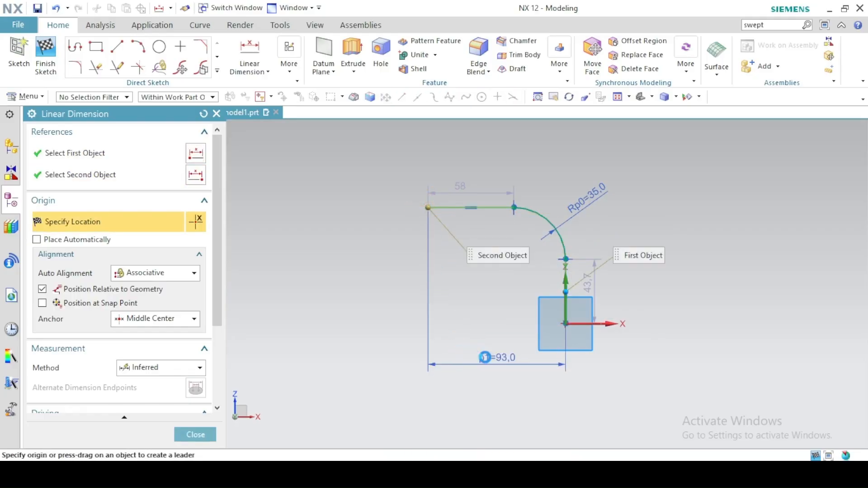
{"action": "double_click", "coordinate": [485, 357]}
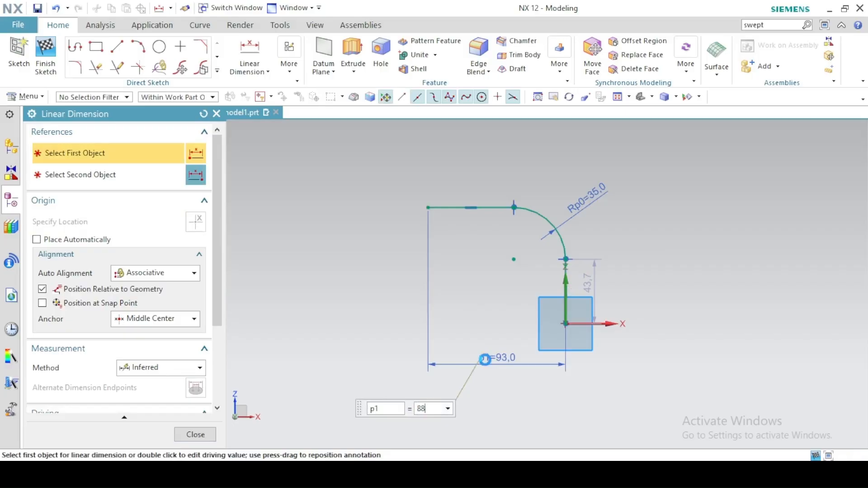
{"action": "type", "text": "88"}
{"action": "key", "text": "Return"}
Dimension the vertical distance from the origin to the upper horizontal line as 58 mm and finish the sketch.
{"action": "left_click", "coordinate": [272, 474]}
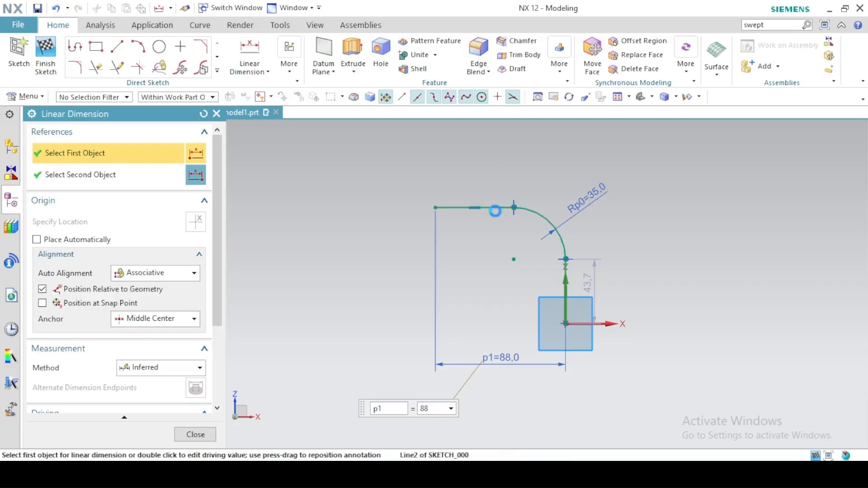
{"action": "left_click", "coordinate": [496, 207]}
{"action": "left_click", "coordinate": [565, 324]}
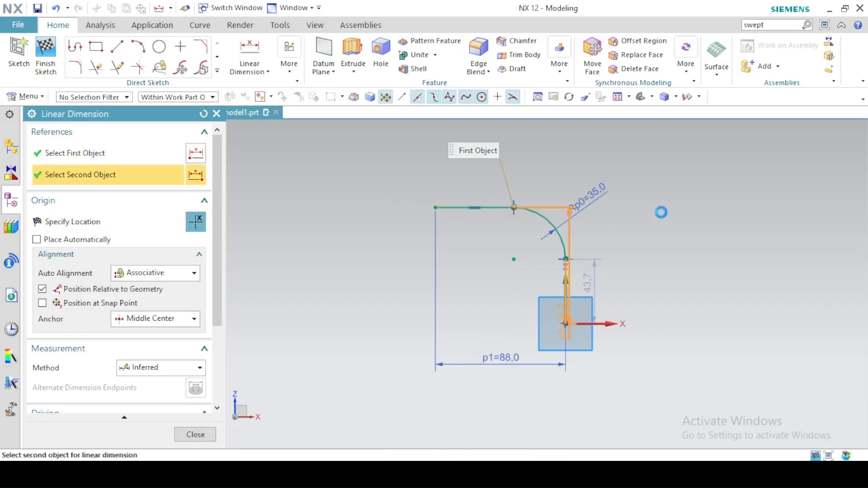
{"action": "left_click", "coordinate": [672, 245]}
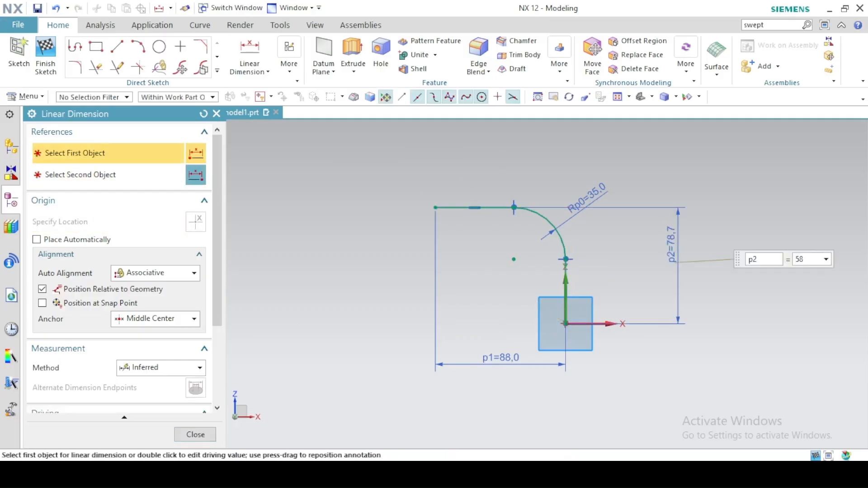
{"action": "left_click", "coordinate": [42, 56]}
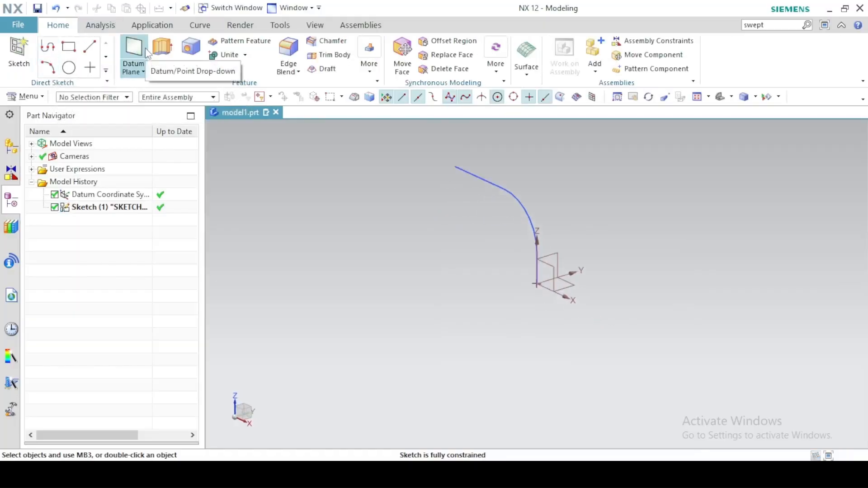
Create a sketch on the XY plane with a 40 mm diameter circle centred on the origin, and finish the sketch.
{"action": "left_click", "coordinate": [13, 57]}
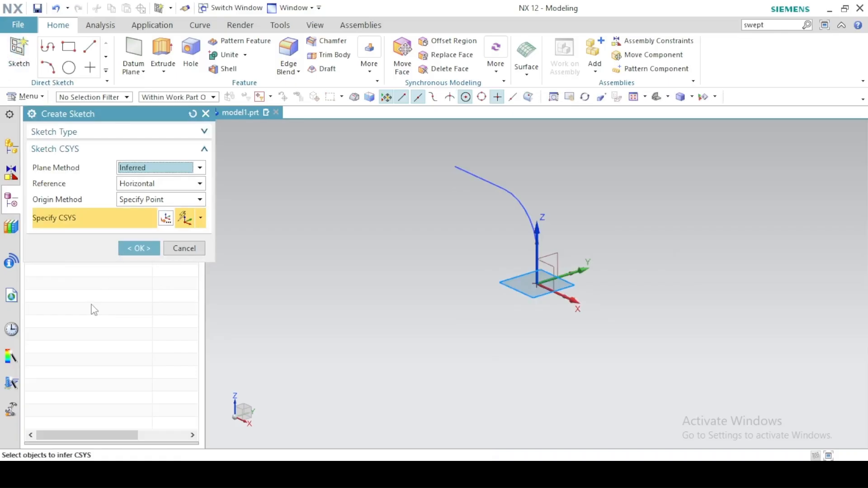
{"action": "left_click", "coordinate": [141, 249]}
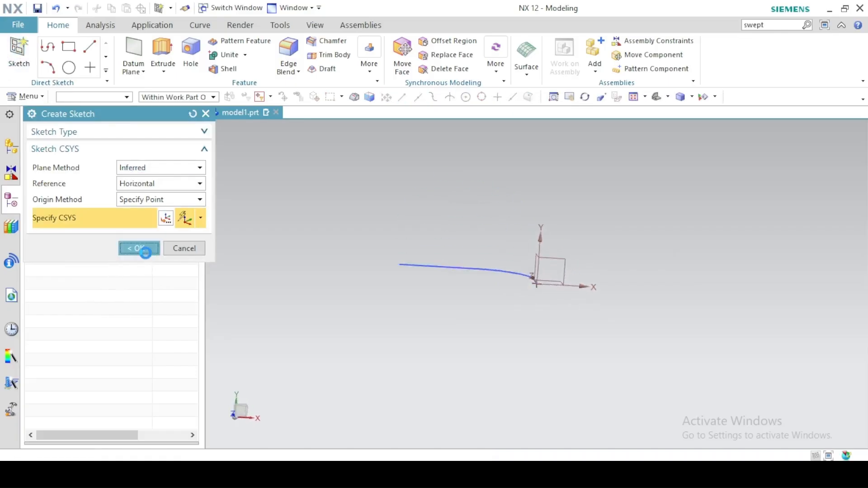
{"action": "key", "text": "o"}
{"action": "left_click", "coordinate": [280, 395]}
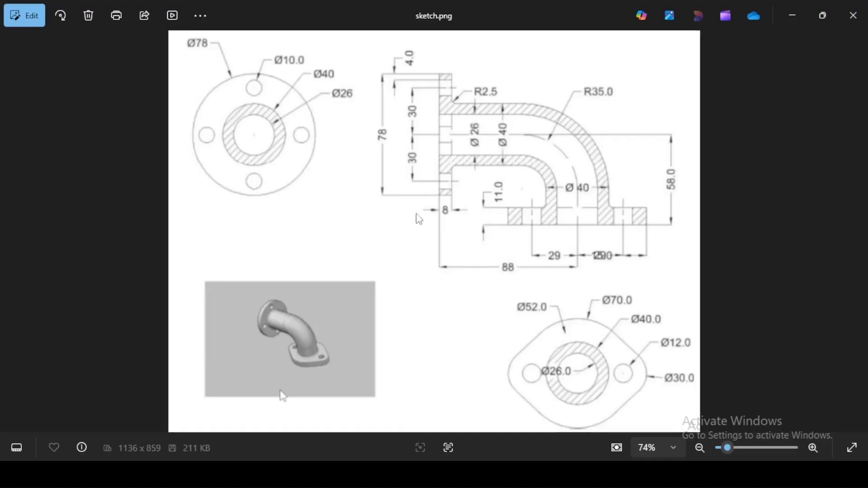
{"action": "left_click", "coordinate": [278, 474]}
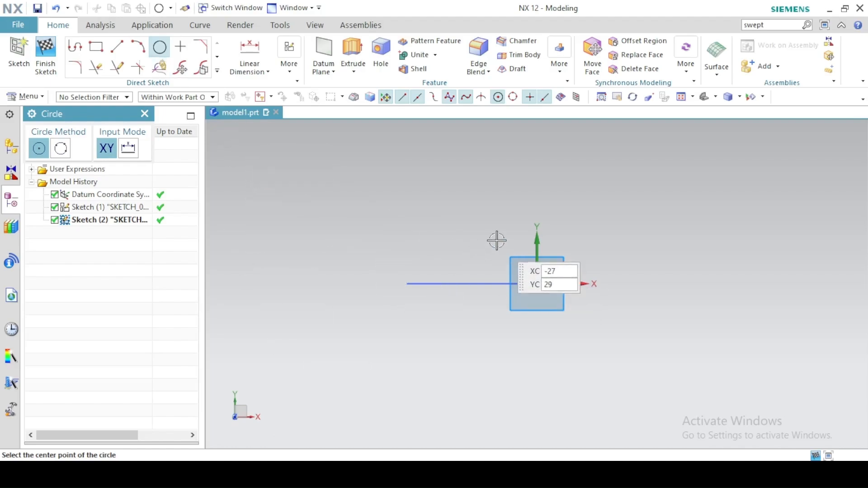
{"action": "left_click", "coordinate": [537, 285]}
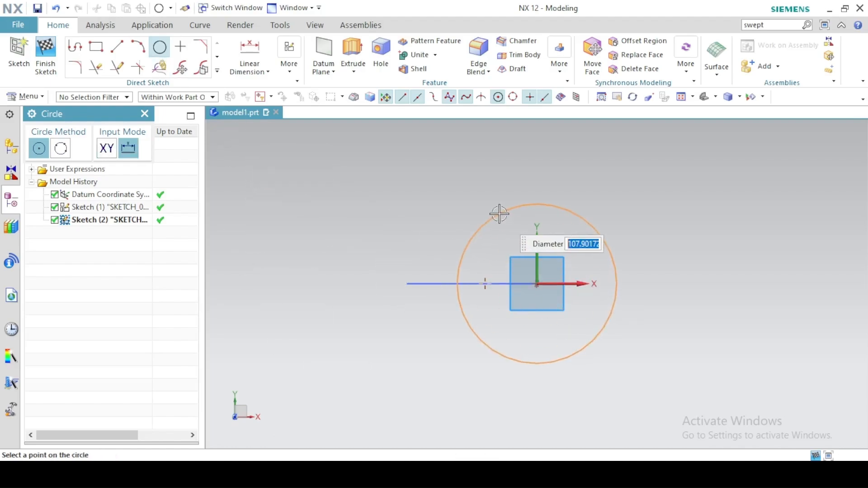
{"action": "type", "text": "40"}
{"action": "key", "text": "Return"}
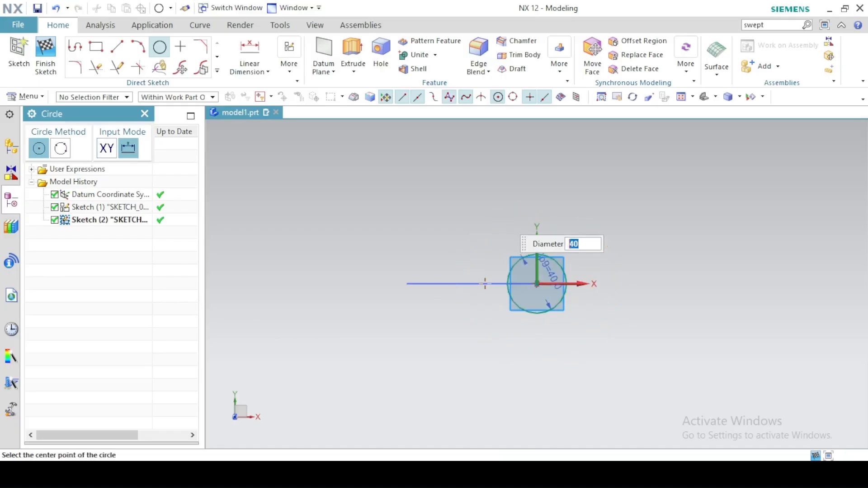
{"action": "left_click", "coordinate": [43, 55]}
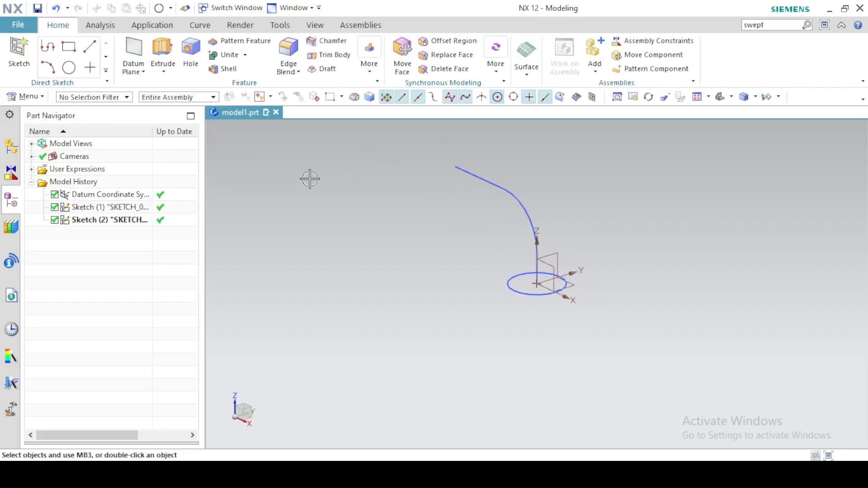
Create a Swept solid using the 40 mm circle as the section and the bent path as the guide.
{"action": "left_click", "coordinate": [786, 25]}
{"action": "left_click", "coordinate": [773, 25]}
{"action": "left_click_drag", "start_coordinate": [774, 23], "coordinate": [759, 25]}
{"action": "left_click", "coordinate": [526, 61]}
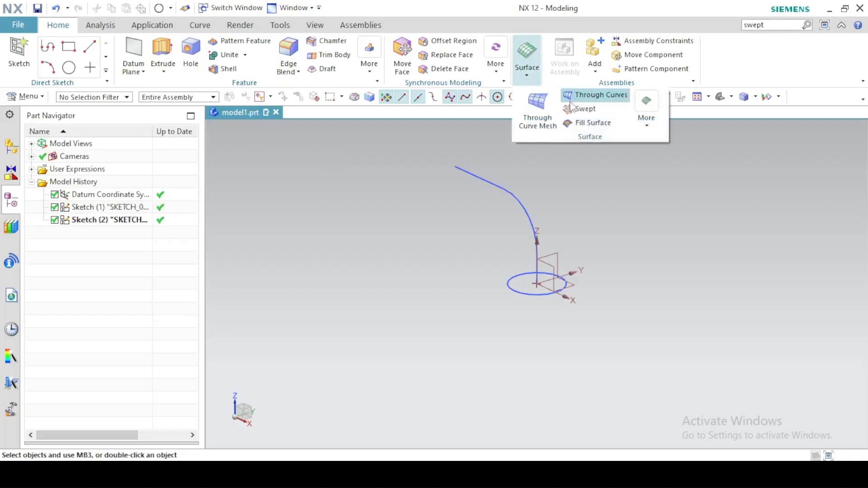
{"action": "left_click", "coordinate": [581, 109]}
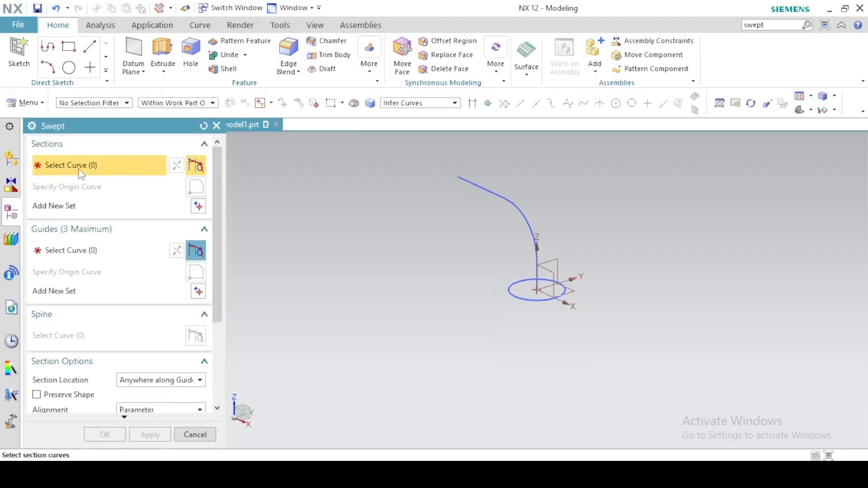
{"action": "left_click", "coordinate": [515, 293]}
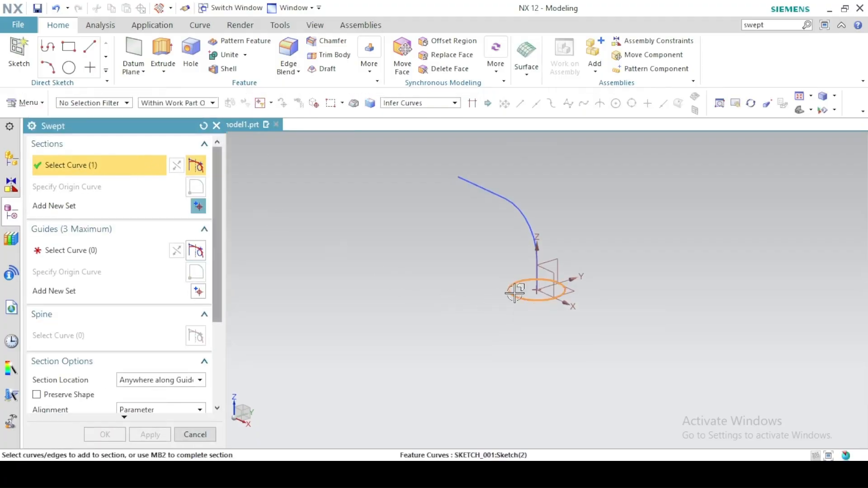
{"action": "left_click", "coordinate": [93, 250]}
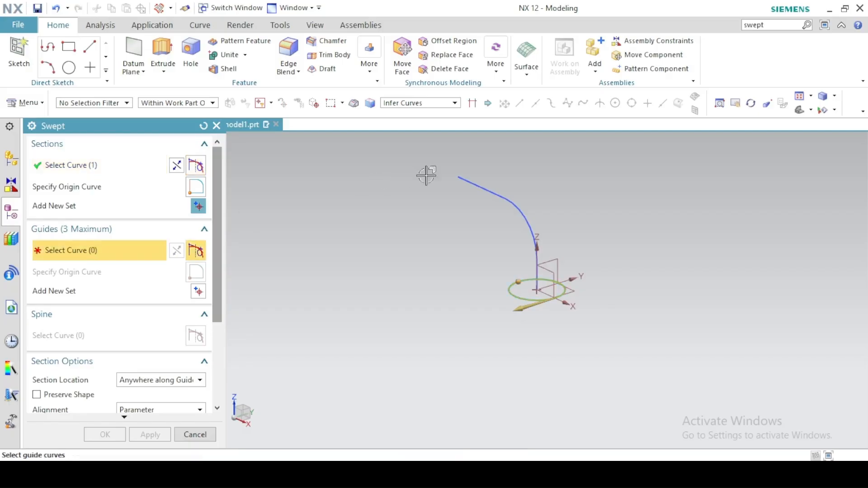
{"action": "left_click", "coordinate": [498, 195]}
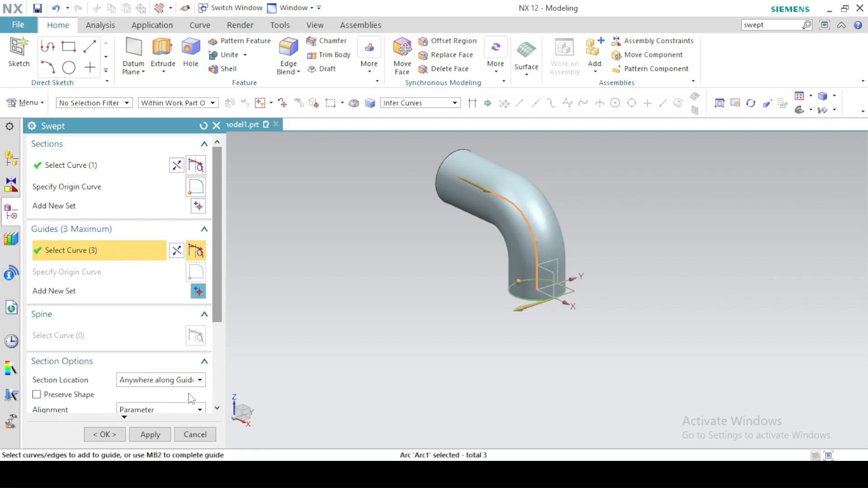
{"action": "left_click", "coordinate": [105, 436]}
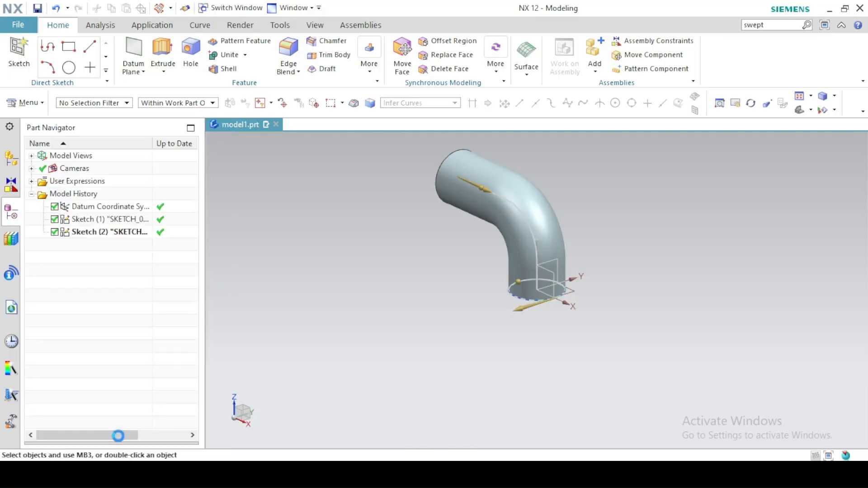
{"action": "left_click", "coordinate": [697, 97]}
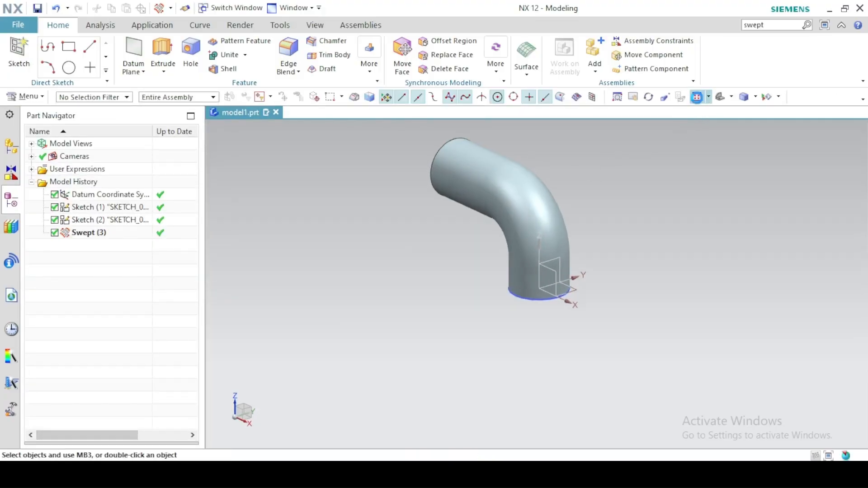
Check the bore size in the reference drawing and shell the pipe to 7 mm thickness, removing both end faces.
{"action": "left_click", "coordinate": [276, 475]}
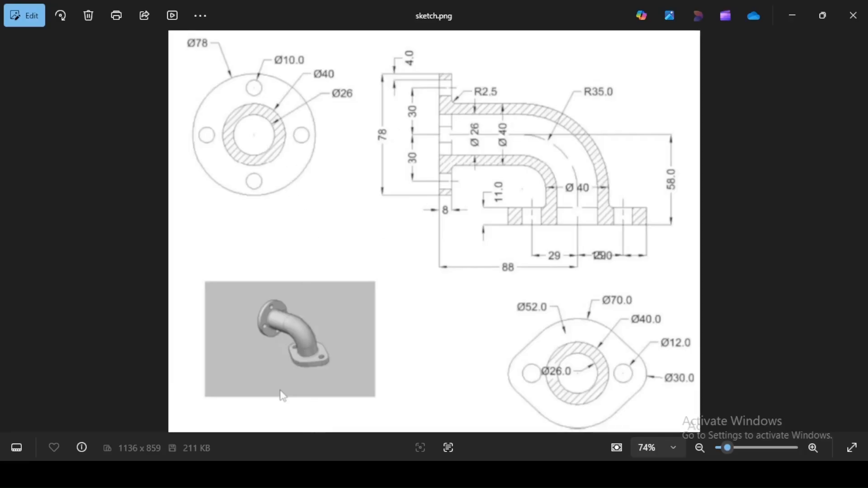
{"action": "left_click", "coordinate": [331, 475]}
{"action": "left_click", "coordinate": [218, 70]}
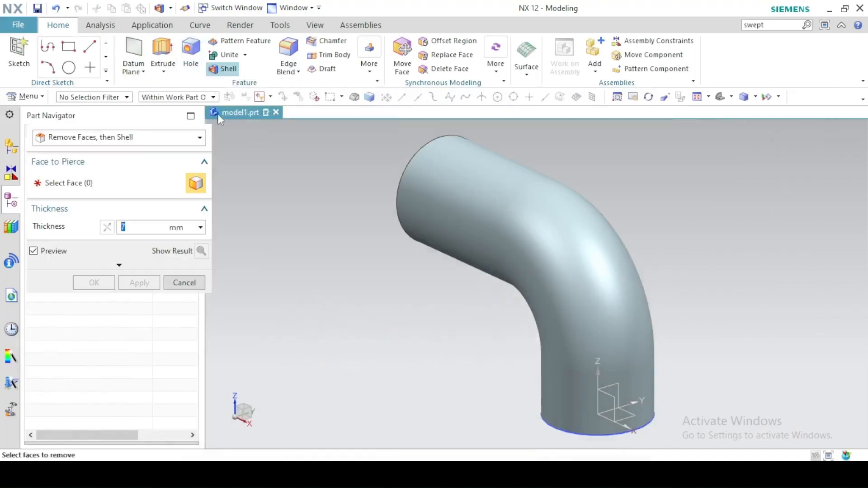
{"action": "left_click", "coordinate": [299, 474]}
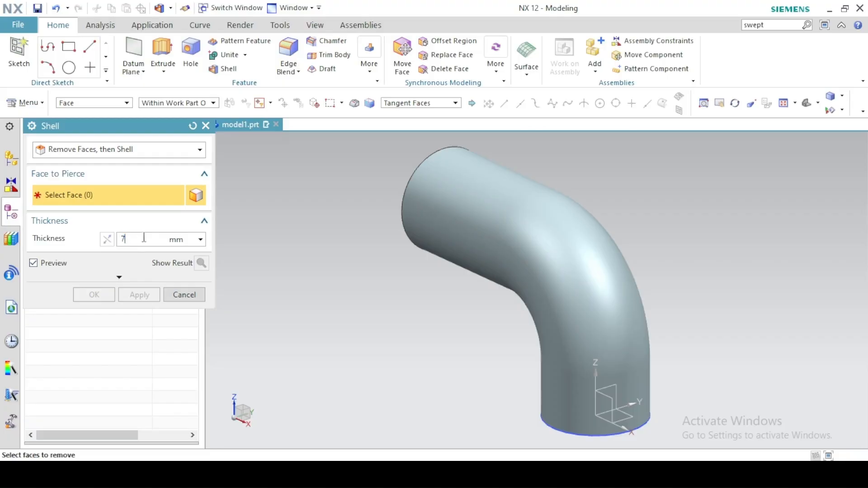
{"action": "middle_click_drag", "start_coordinate": [261, 217], "coordinate": [323, 231]}
{"action": "left_click", "coordinate": [465, 190]}
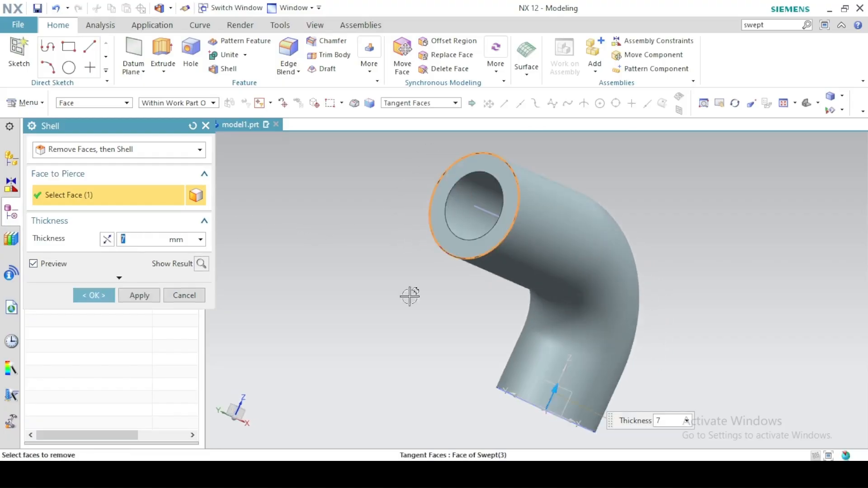
{"action": "middle_click_drag", "start_coordinate": [402, 337], "coordinate": [435, 293]}
{"action": "left_click", "coordinate": [519, 370]}
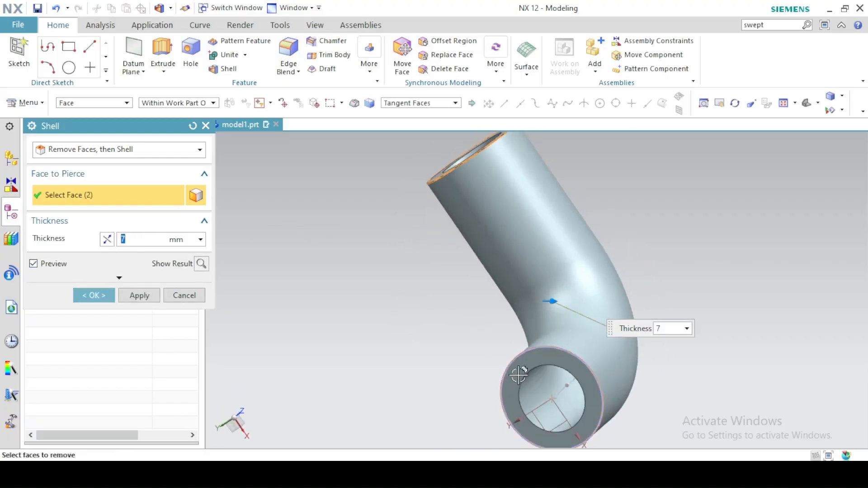
{"action": "left_click", "coordinate": [95, 296]}
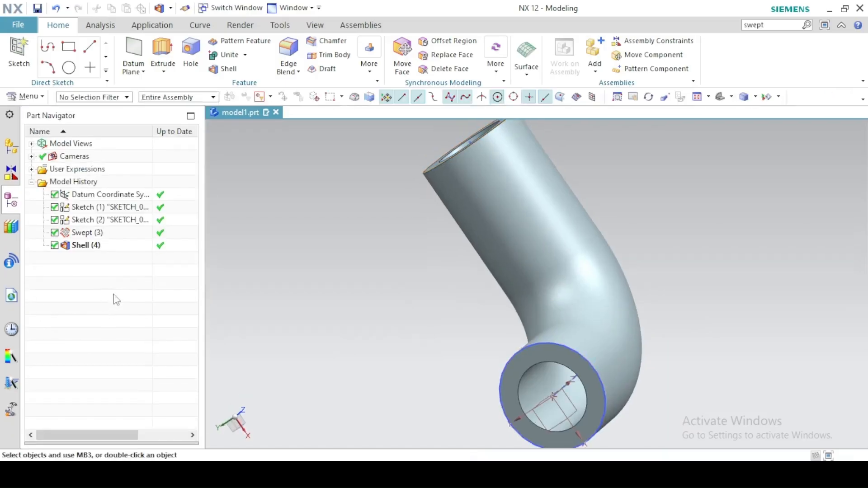
{"action": "middle_click_drag", "start_coordinate": [421, 307], "coordinate": [441, 300]}
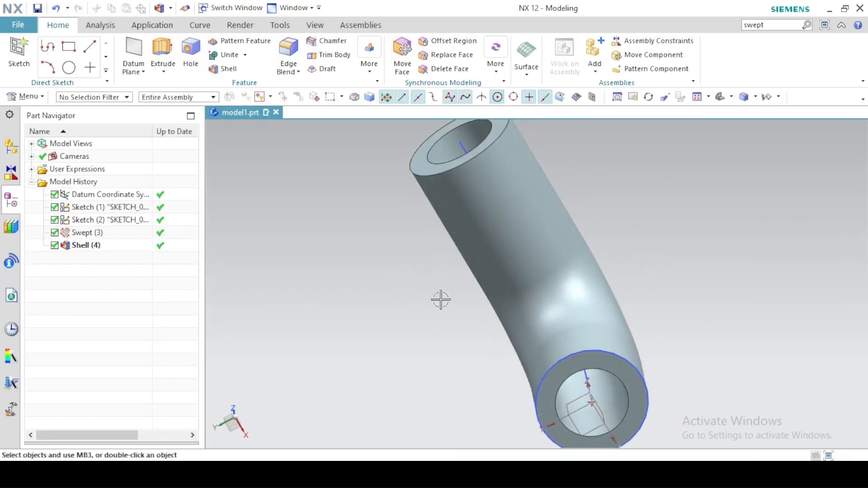
{"action": "left_click", "coordinate": [720, 99]}
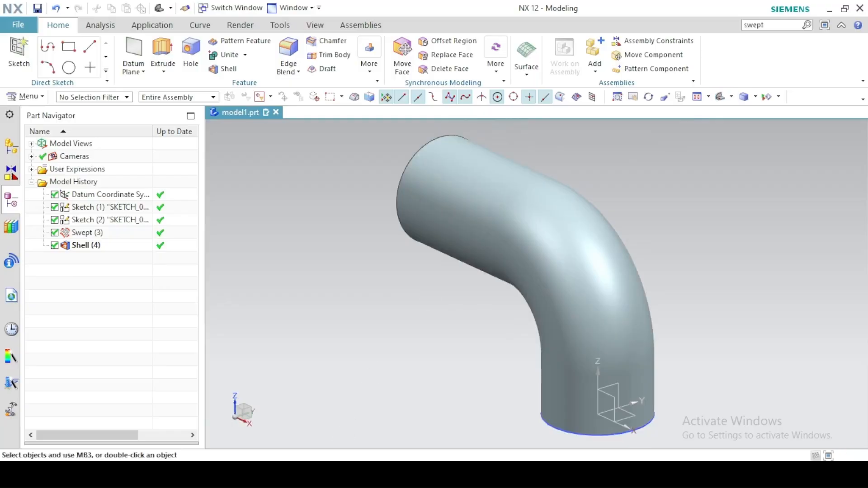
Check the flange in the reference drawing and start a sketch on the annular face at the pipe's horizontal end.
{"action": "left_click", "coordinate": [312, 475]}
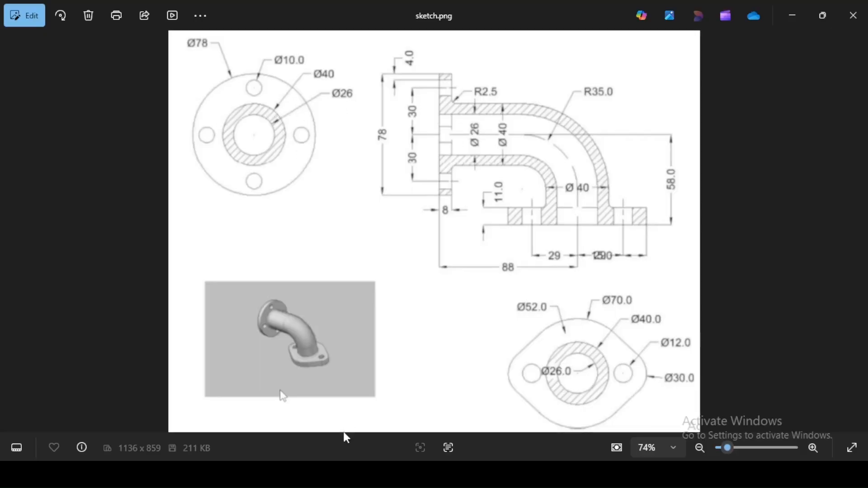
{"action": "key", "text": "alt+Tab"}
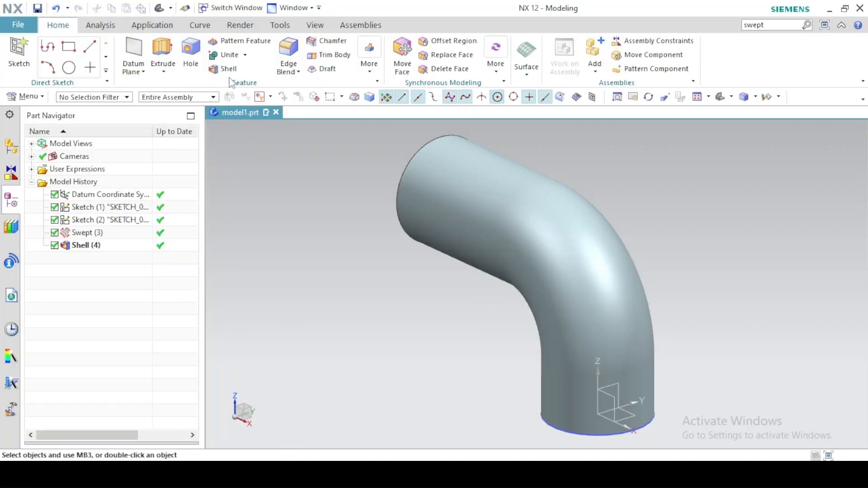
{"action": "left_click", "coordinate": [162, 51]}
{"action": "left_click", "coordinate": [177, 166]}
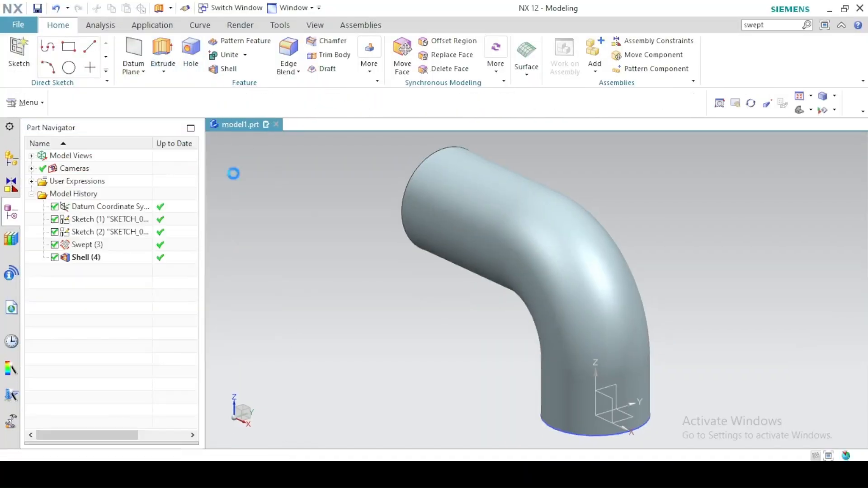
{"action": "middle_click_drag", "start_coordinate": [311, 249], "coordinate": [370, 264]}
{"action": "left_click", "coordinate": [487, 149]}
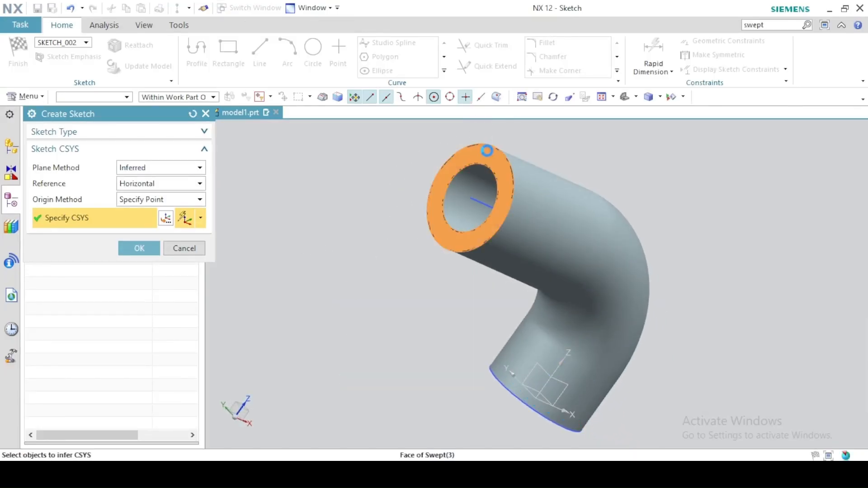
{"action": "left_click", "coordinate": [149, 247]}
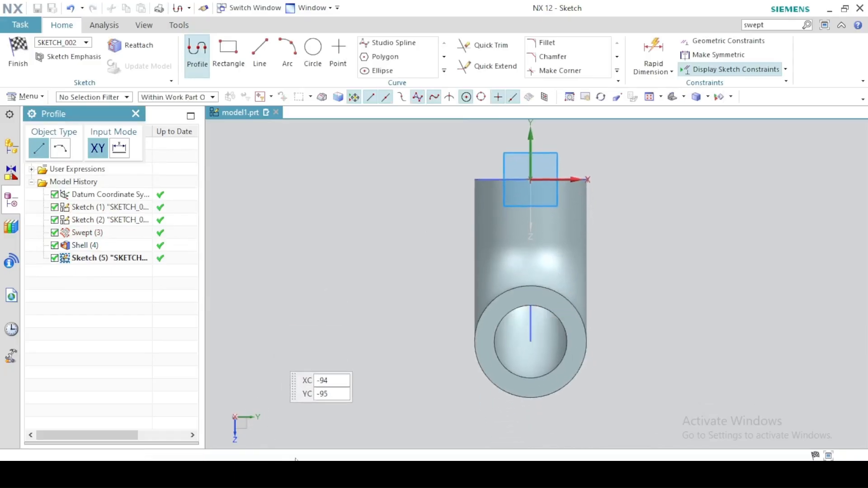
Check the round flange's diameters in the drawing and sketch concentric 78 mm and 26 mm circles on the pipe's centre.
{"action": "left_click", "coordinate": [311, 474]}
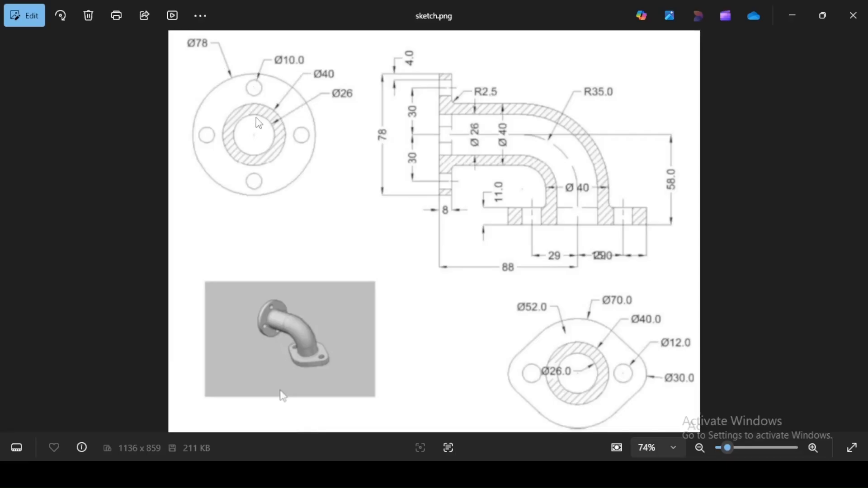
{"action": "left_click", "coordinate": [312, 474]}
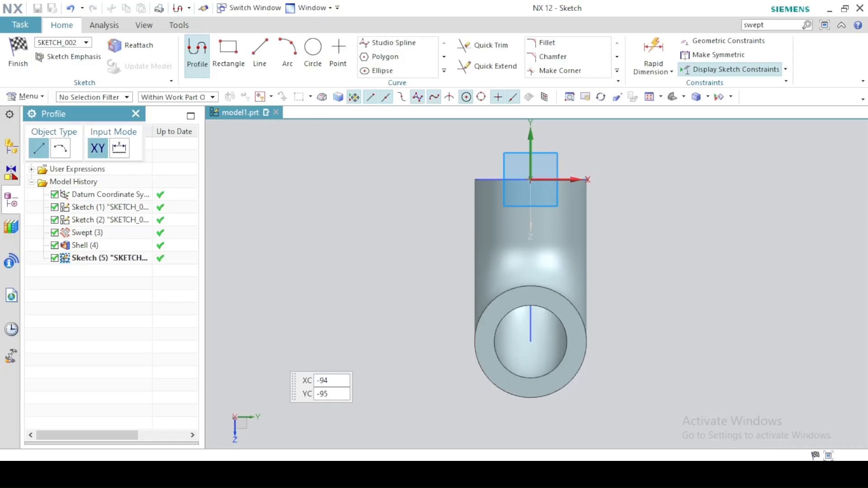
{"action": "left_click", "coordinate": [314, 49]}
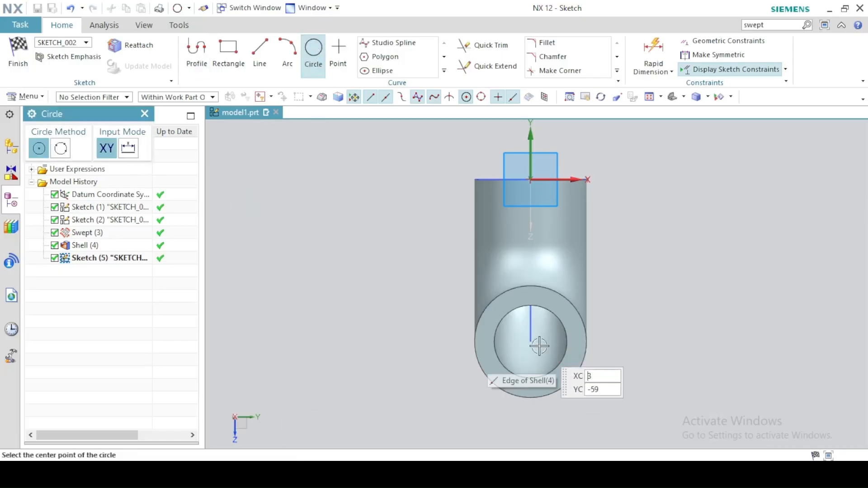
{"action": "left_click", "coordinate": [528, 333]}
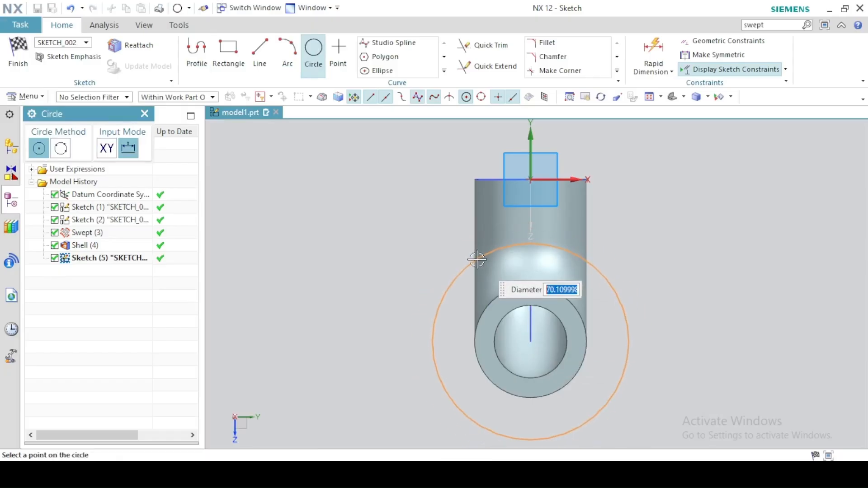
{"action": "type", "text": "78"}
{"action": "key", "text": "Return"}
{"action": "type", "text": "26"}
{"action": "key", "text": "Return"}
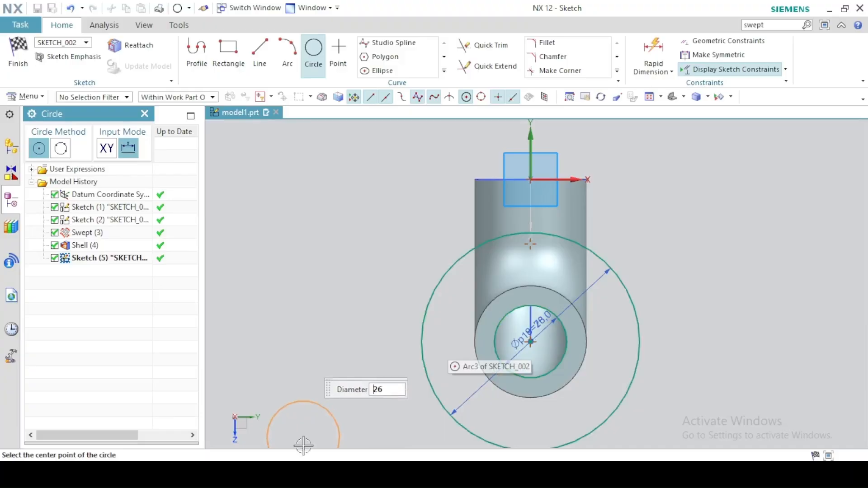
Check the flange thickness in the drawing, finish the sketch and extrude the two circles 8 mm back along the pipe, united with it.
{"action": "key", "text": "alt+Tab"}
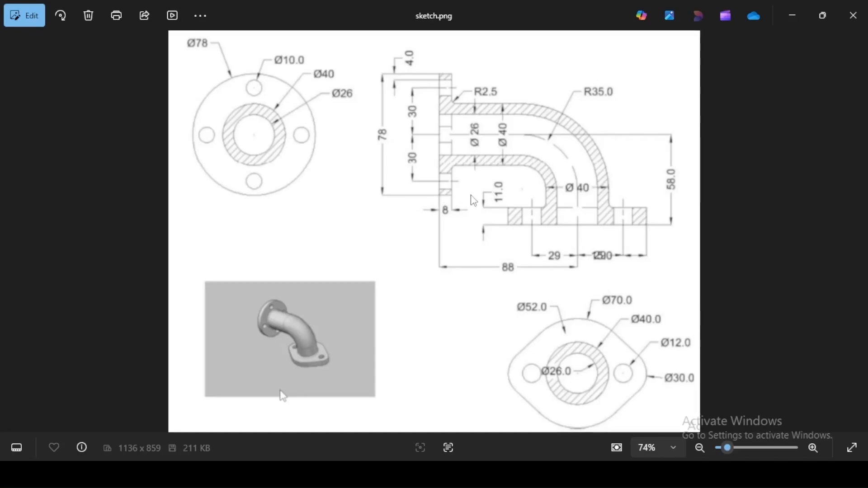
{"action": "key", "text": "alt+Tab"}
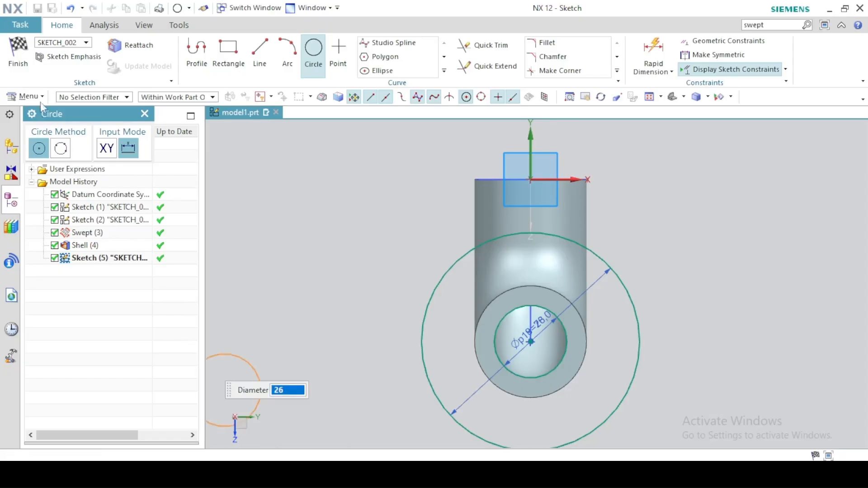
{"action": "left_click", "coordinate": [18, 53]}
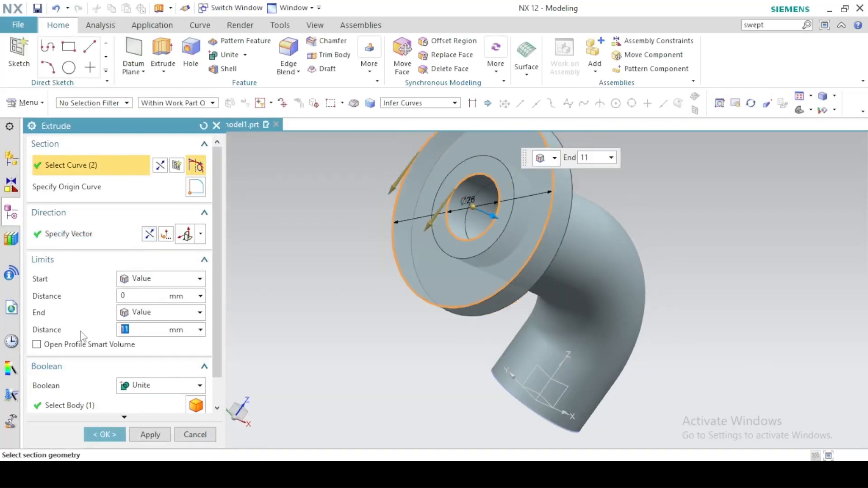
{"action": "key", "text": "Return"}
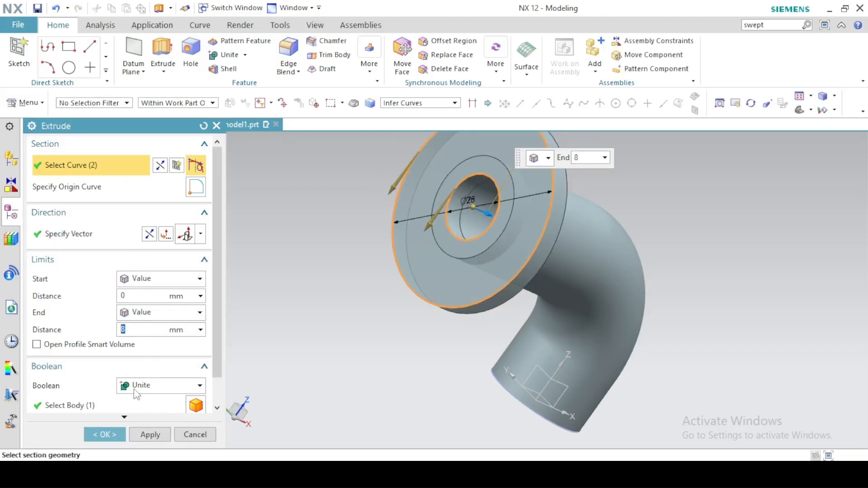
{"action": "left_click", "coordinate": [150, 434]}
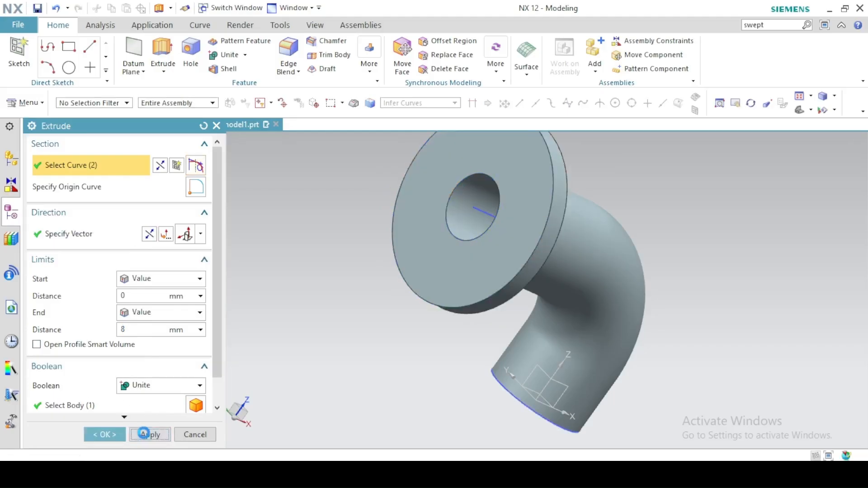
Check the lower flange in the reference drawing and start a sketch on the annular face at the pipe's lower end.
{"action": "key", "text": "alt+Tab"}
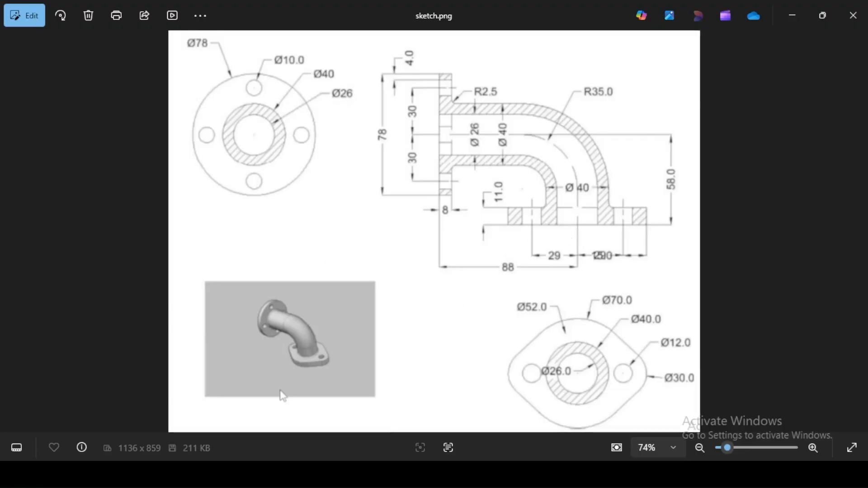
{"action": "key", "text": "alt+Tab"}
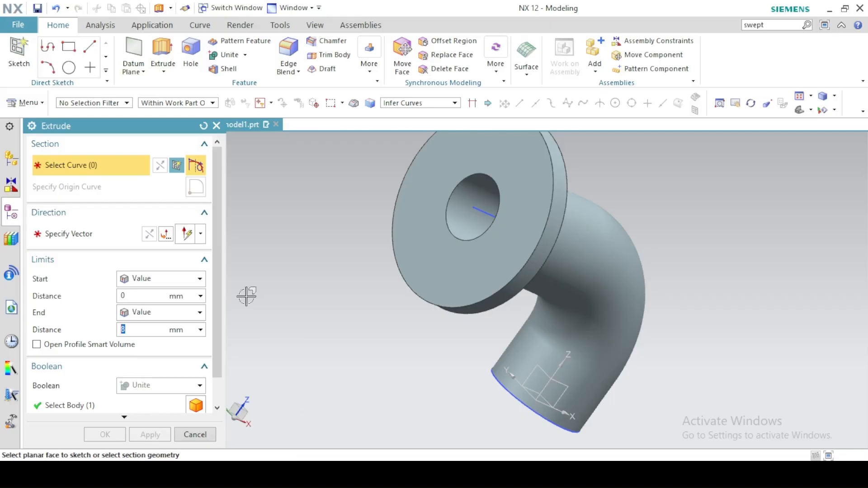
{"action": "left_click", "coordinate": [176, 165]}
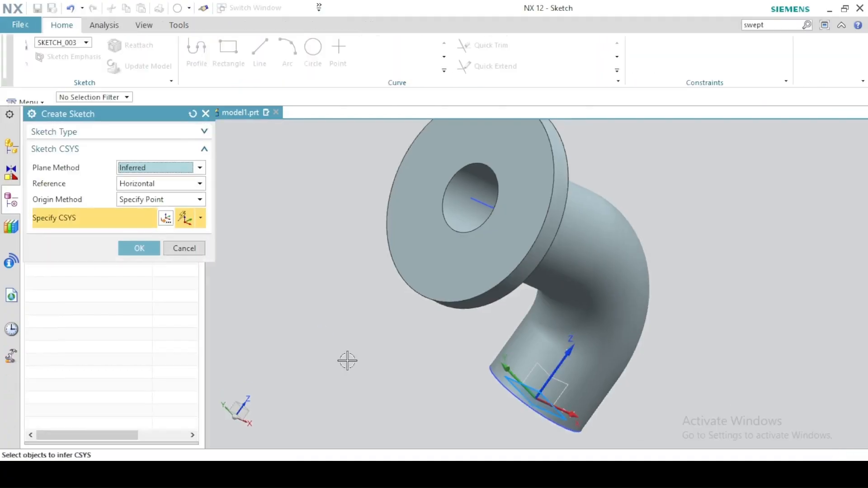
{"action": "middle_click_drag", "start_coordinate": [347, 360], "coordinate": [375, 290]}
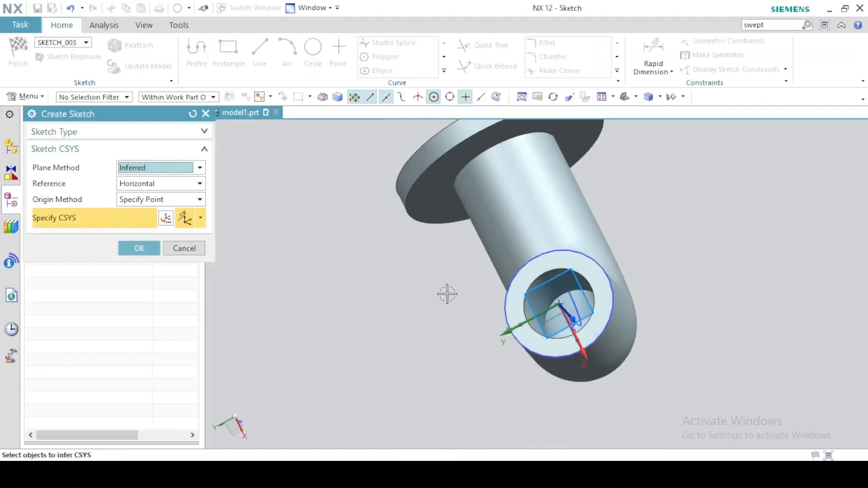
{"action": "left_click", "coordinate": [527, 267]}
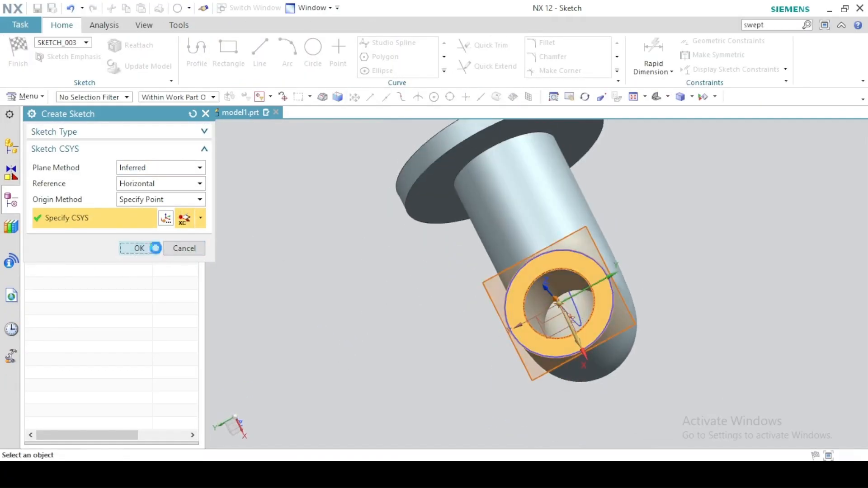
{"action": "left_click", "coordinate": [155, 248]}
Check the lower flange's diameters in the drawing and sketch concentric 70 mm and 26 mm circles on the pipe's centre.
{"action": "key", "text": "alt+Tab"}
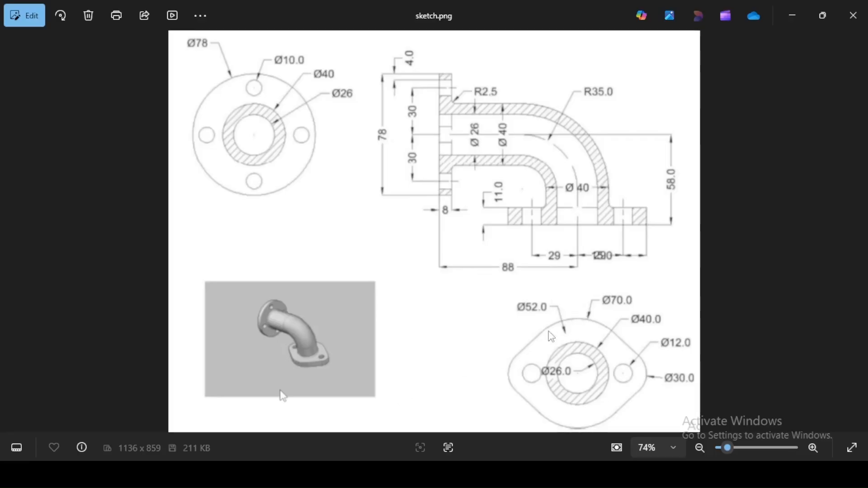
{"action": "key", "text": "alt+Tab"}
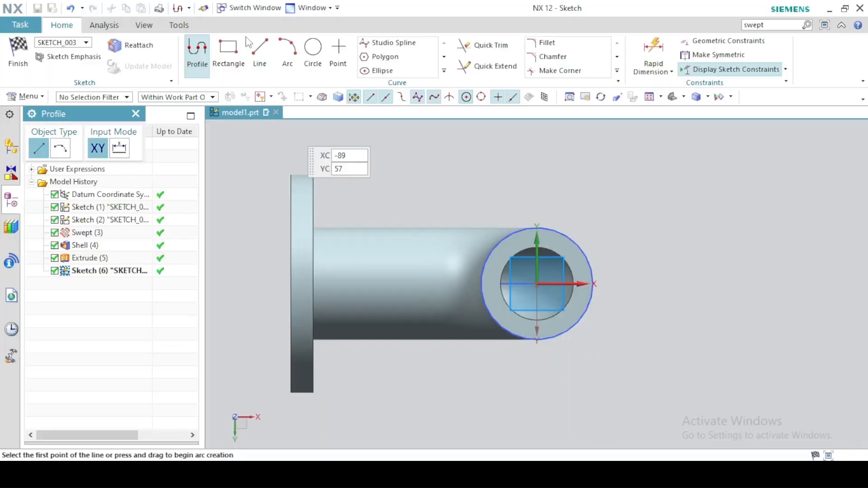
{"action": "left_click", "coordinate": [313, 50]}
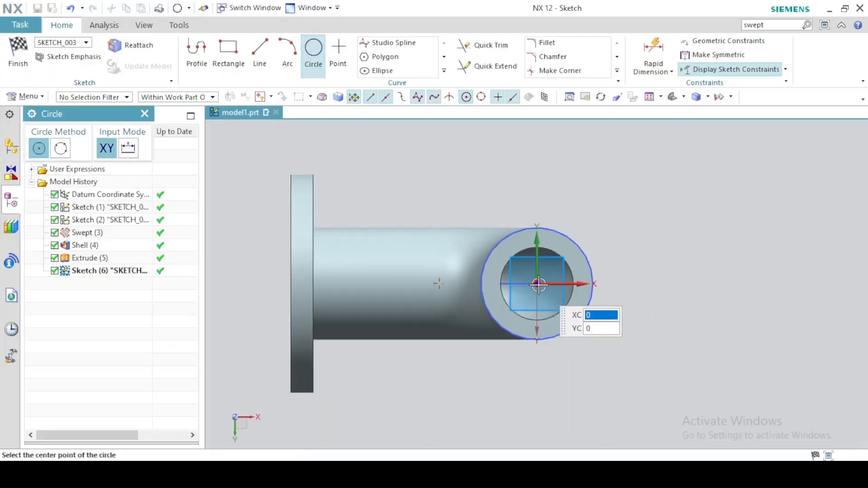
{"action": "left_click", "coordinate": [537, 284]}
{"action": "type", "text": "u0"}
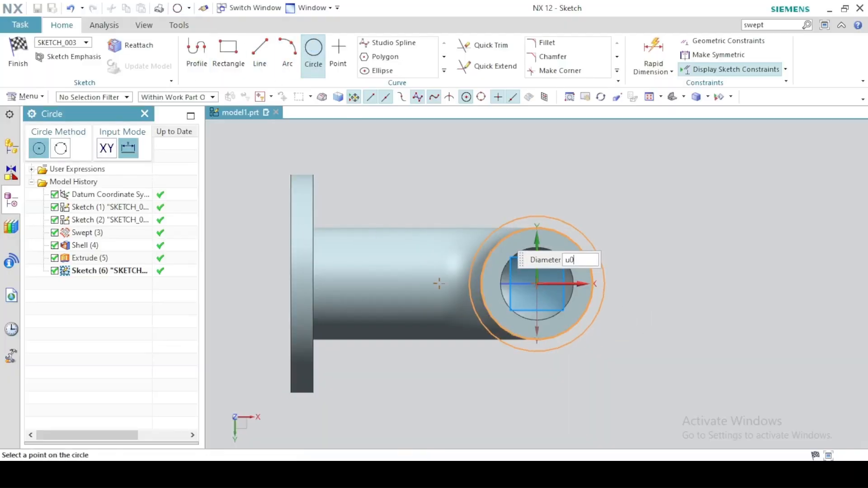
{"action": "type", "text": "8"}
{"action": "key", "text": "Return"}
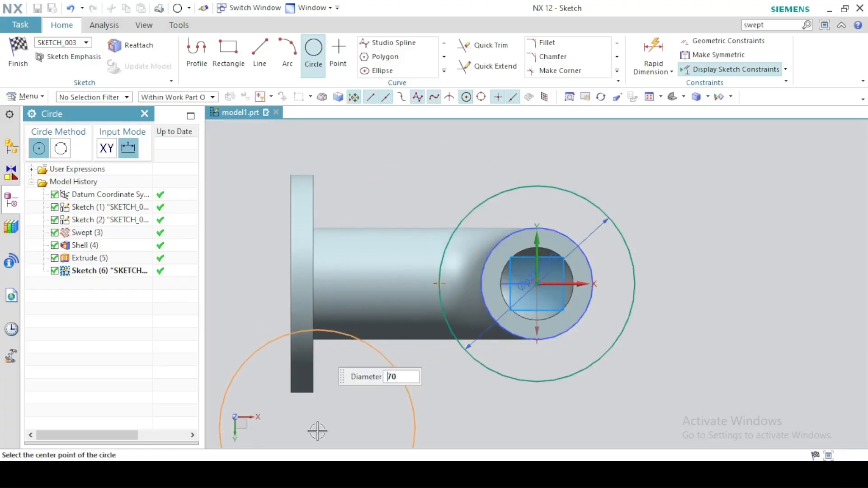
{"action": "key", "text": "alt+Tab"}
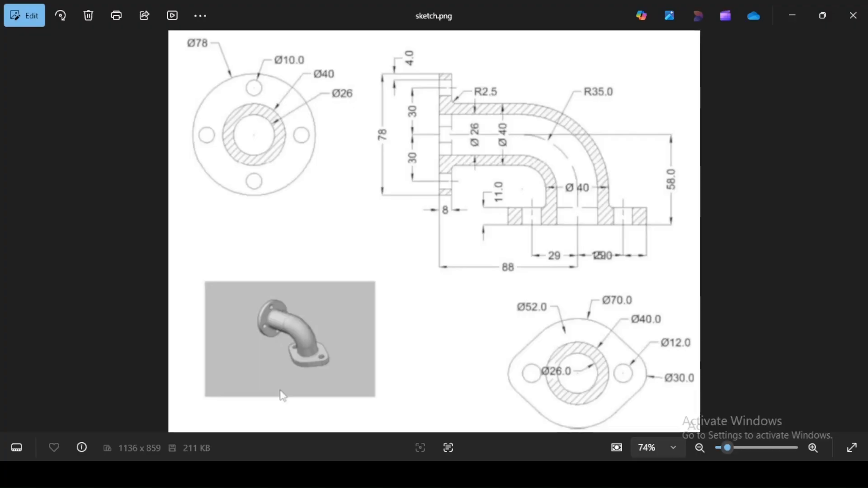
{"action": "key", "text": "alt+Tab"}
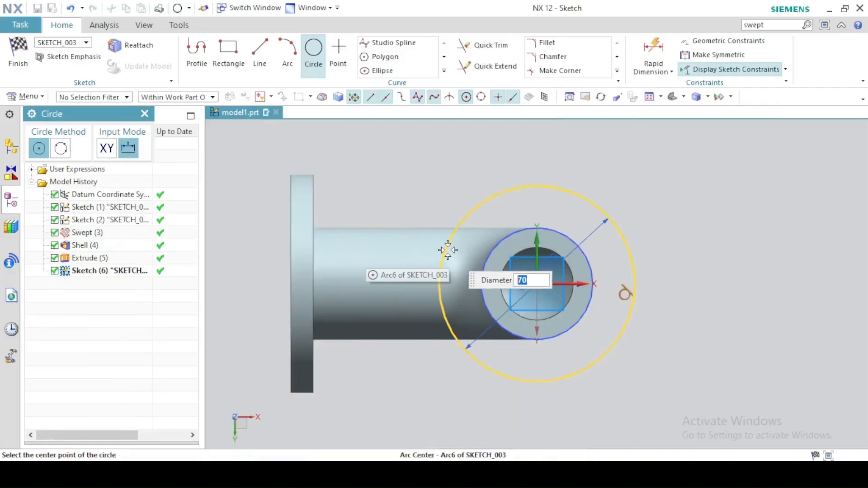
{"action": "type", "text": "26"}
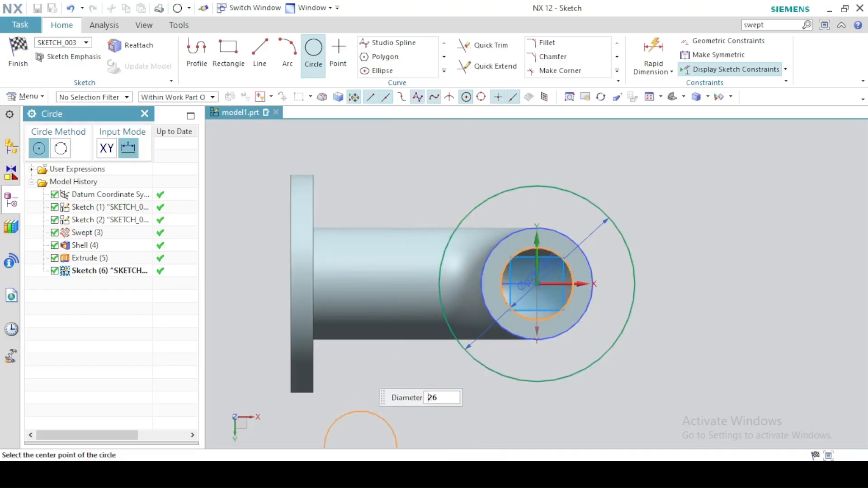
Sketch two 30 mm circles along the horizontal axis, about 59 mm and 63 mm to either side of the pipe's centre.
{"action": "key", "text": "alt+Tab"}
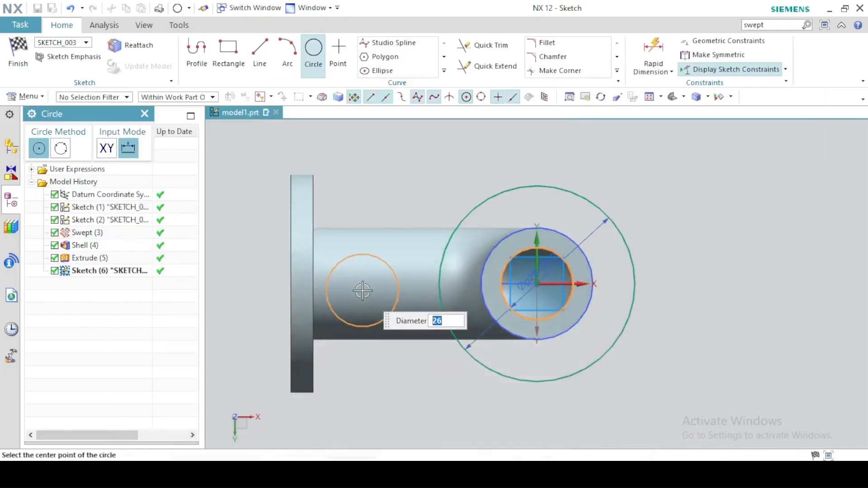
{"action": "type", "text": "0"}
{"action": "key", "text": "Return"}
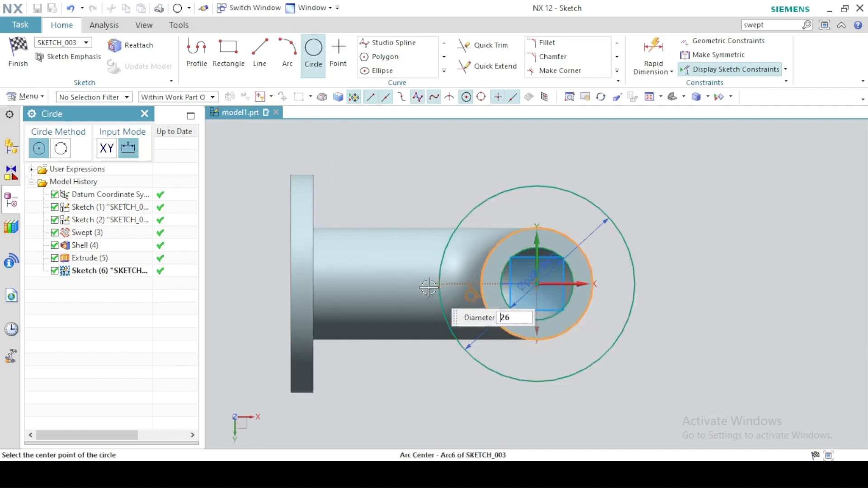
{"action": "type", "text": "30"}
{"action": "key", "text": "Return"}
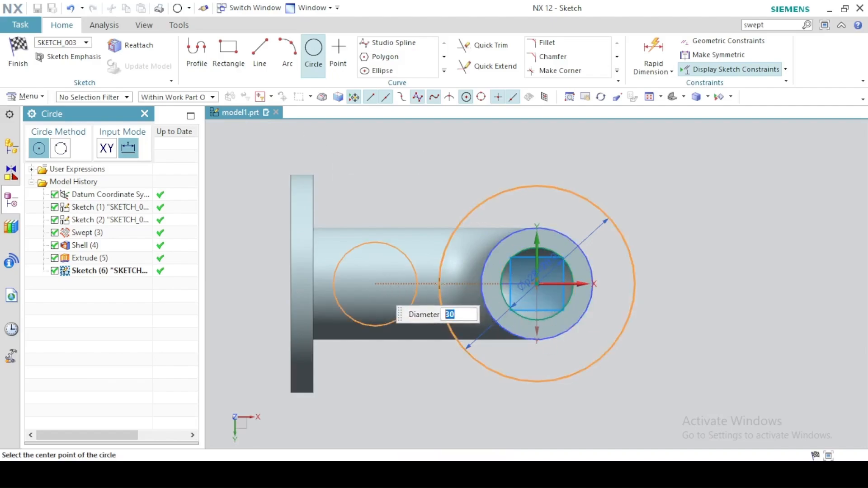
{"action": "left_click", "coordinate": [373, 284]}
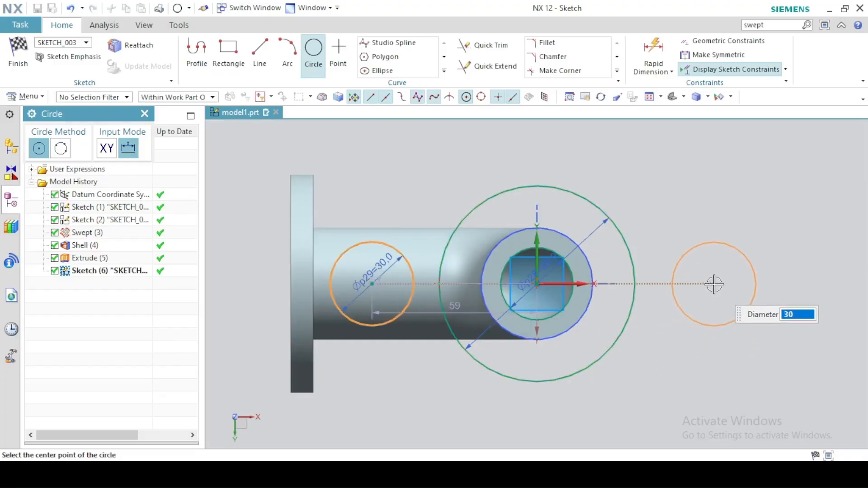
{"action": "left_click", "coordinate": [715, 284]}
Check the ear spacing in the drawing and dimension the 30 mm circle nearer the round flange 29 mm from the pipe's centre.
{"action": "left_click", "coordinate": [312, 474]}
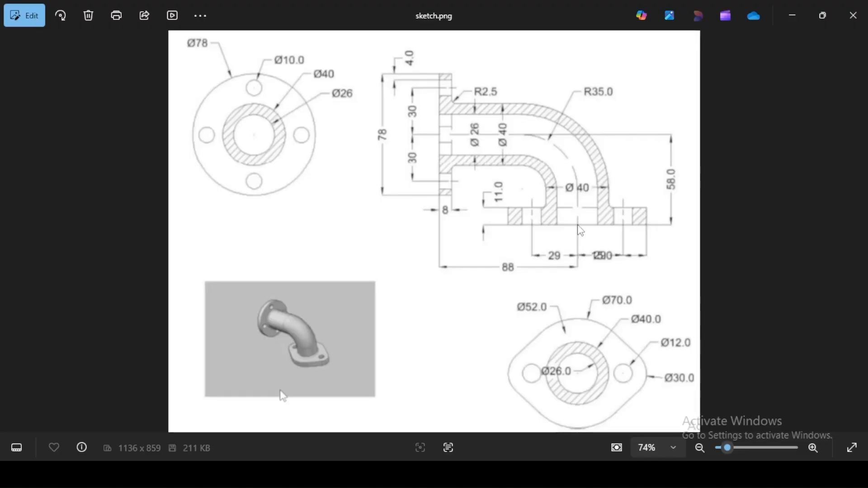
{"action": "left_click", "coordinate": [313, 474]}
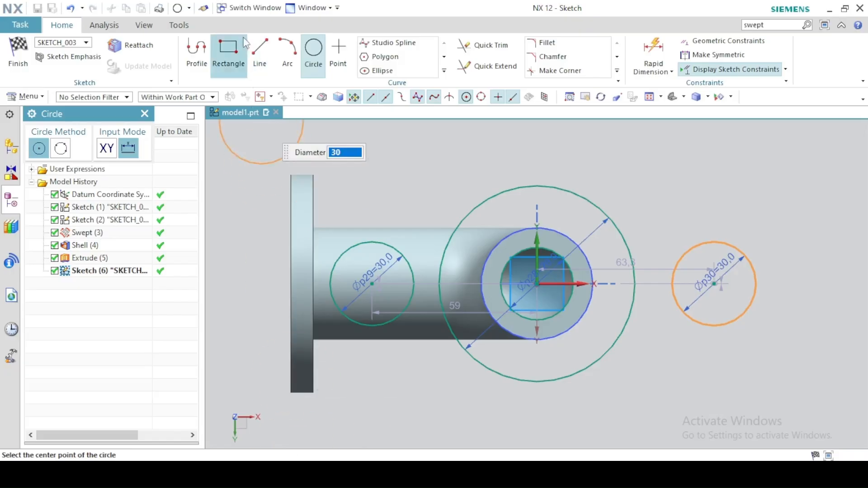
{"action": "left_click", "coordinate": [646, 74]}
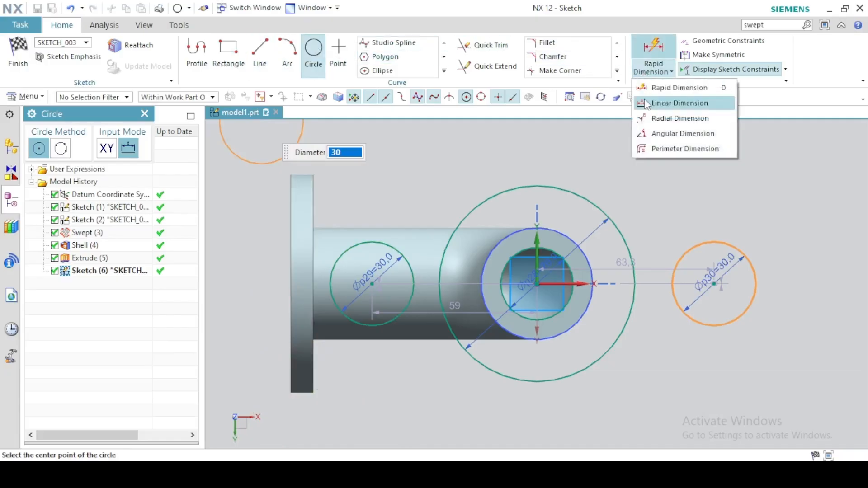
{"action": "left_click", "coordinate": [647, 104]}
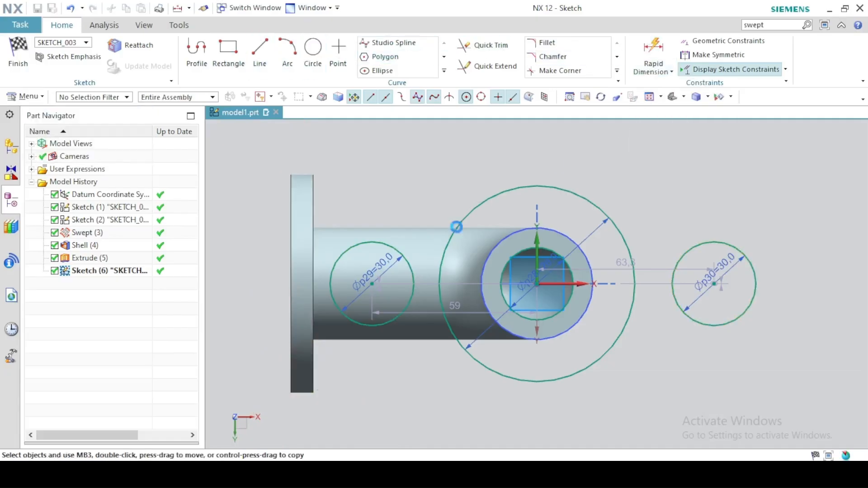
{"action": "left_click", "coordinate": [372, 284]}
{"action": "left_click", "coordinate": [537, 284]}
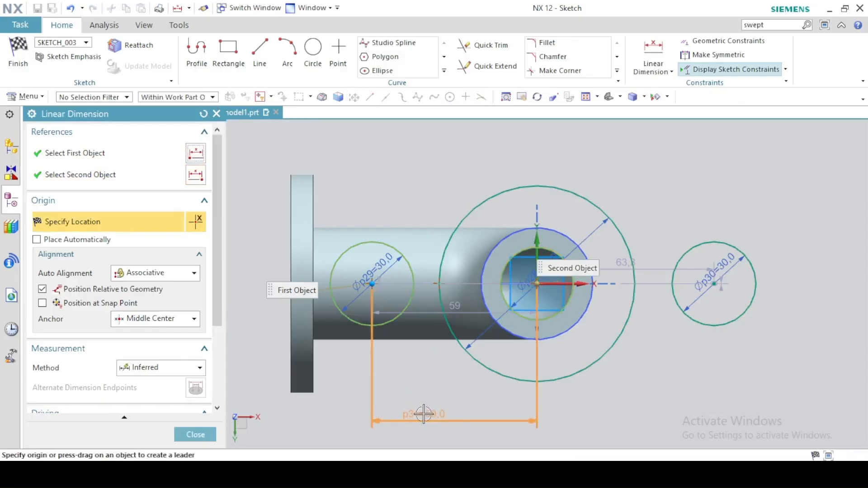
{"action": "left_click", "coordinate": [424, 415]}
{"action": "type", "text": "29"}
{"action": "key", "text": "Return"}
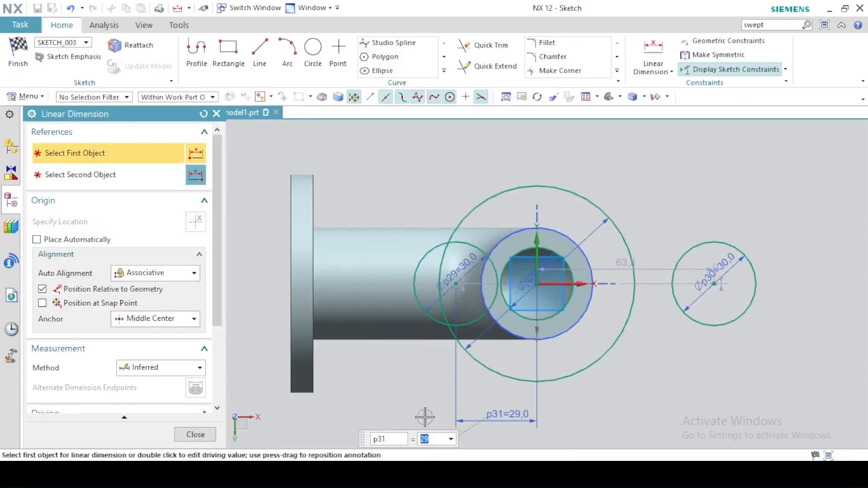
Dimension the 30 mm circle on the side away from the round flange 29 mm from the pipe's centre.
{"action": "left_click", "coordinate": [714, 284]}
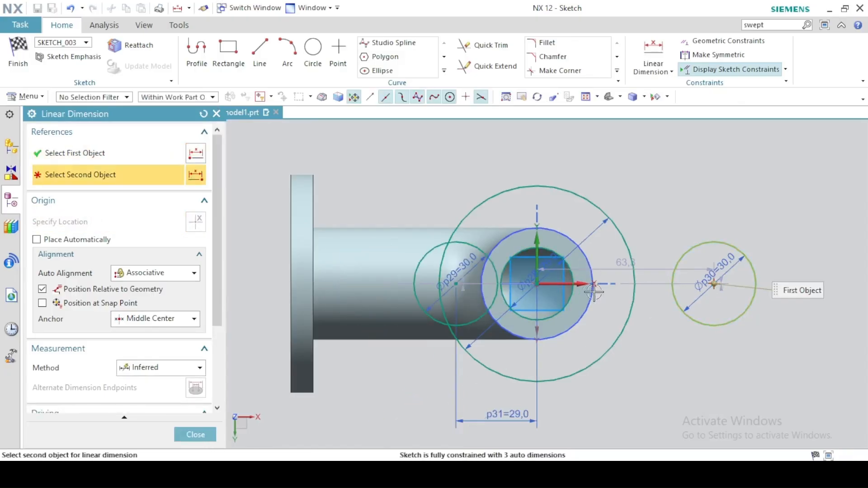
{"action": "left_click", "coordinate": [536, 284]}
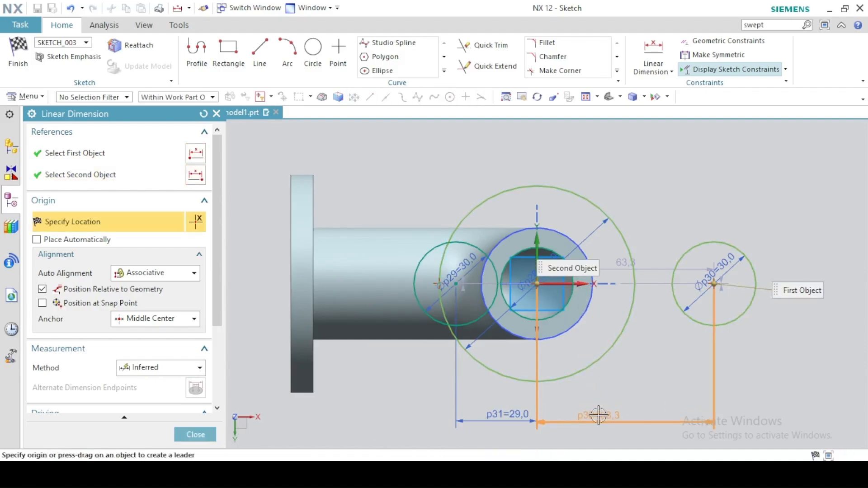
{"action": "left_click", "coordinate": [597, 414]}
{"action": "type", "text": "29"}
{"action": "key", "text": "Return"}
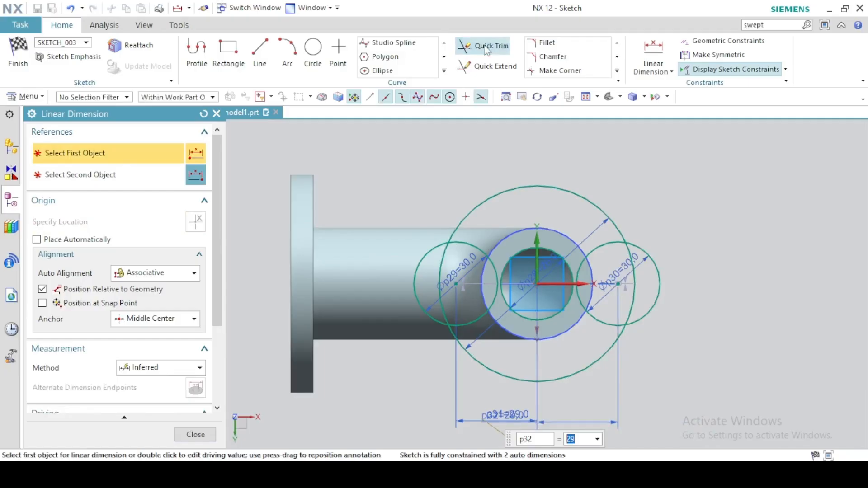
Trim the overlapping arcs of the 70 mm circle and both 30 mm circles to leave one continuous flange outline.
{"action": "left_click", "coordinate": [468, 45]}
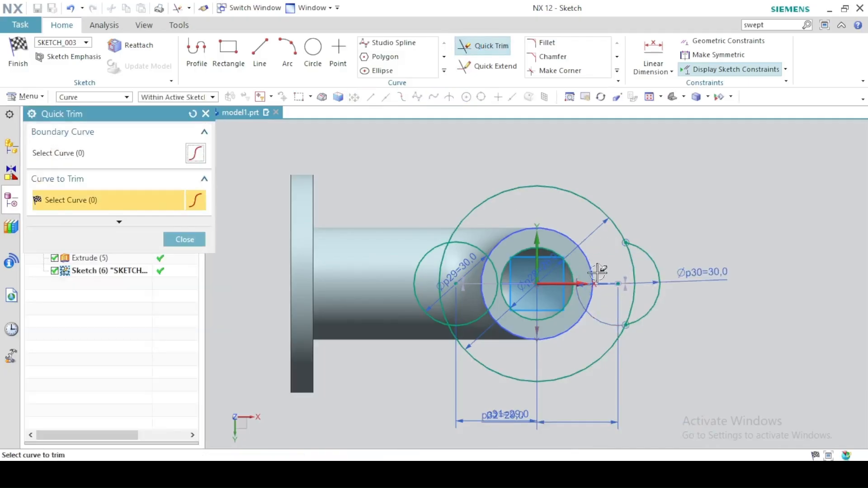
{"action": "left_click", "coordinate": [632, 261]}
{"action": "left_click", "coordinate": [460, 249]}
{"action": "left_click", "coordinate": [444, 257]}
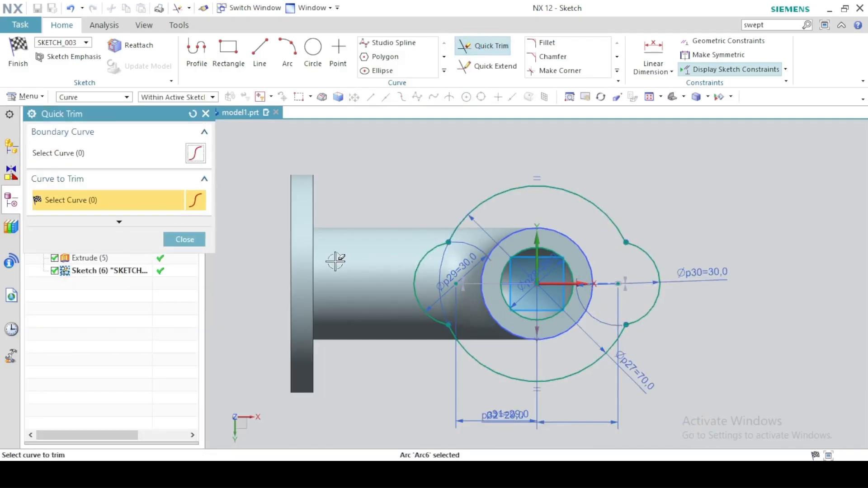
{"action": "left_click", "coordinate": [185, 239]}
Finish the sketch and extrude the lower flange profile 11 mm up along the pipe, united with the body.
{"action": "left_click", "coordinate": [10, 67]}
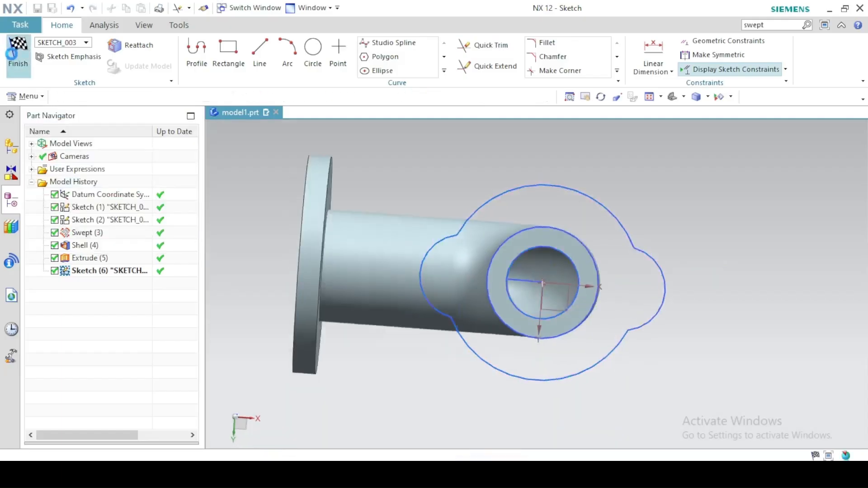
{"action": "key", "text": "x"}
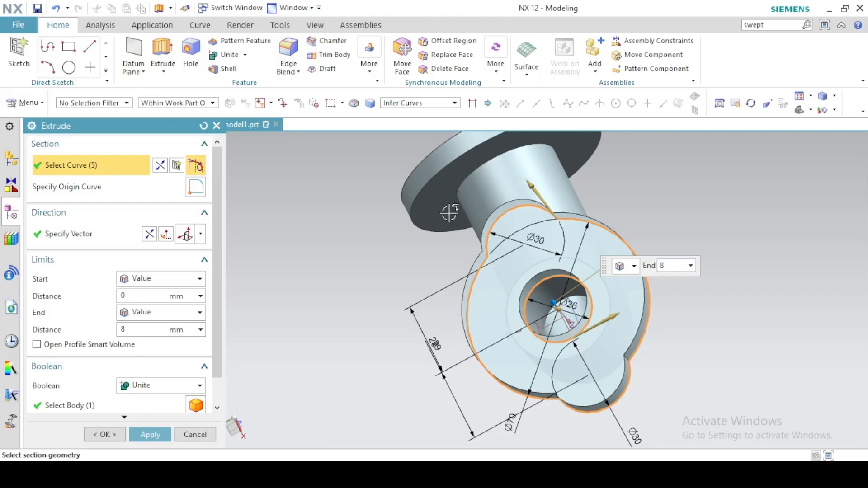
{"action": "left_click", "coordinate": [797, 110]}
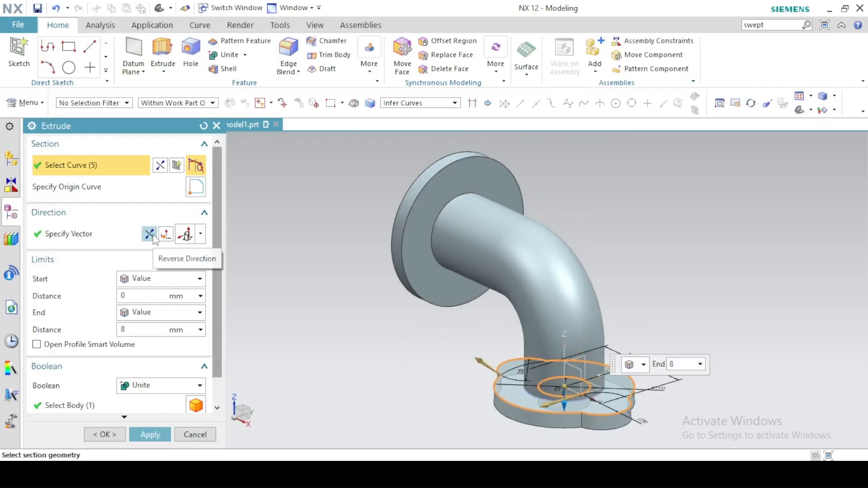
{"action": "left_click", "coordinate": [150, 234]}
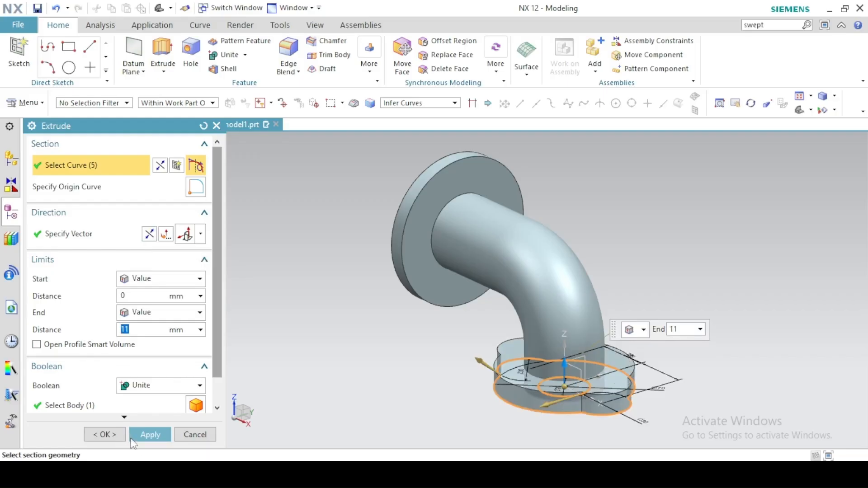
{"action": "left_click", "coordinate": [117, 433]}
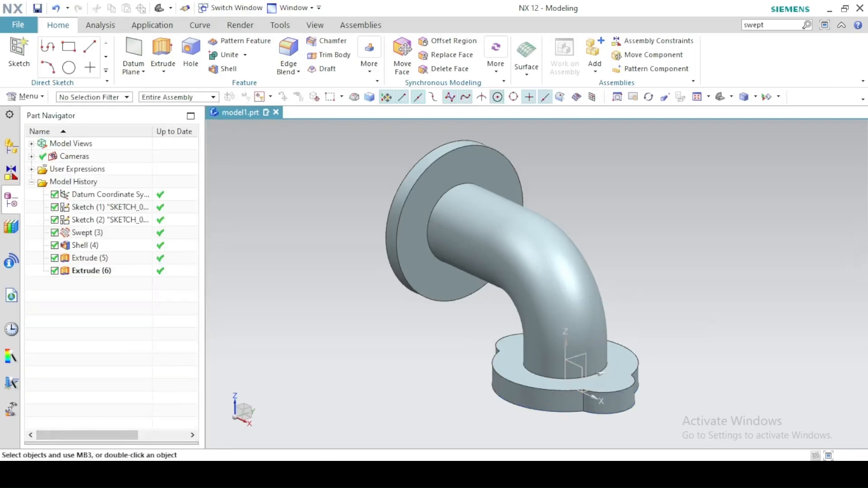
Check the ear holes in the drawing, start a hole feature and open its position sketch on the lower flange's outer face.
{"action": "left_click", "coordinate": [284, 474]}
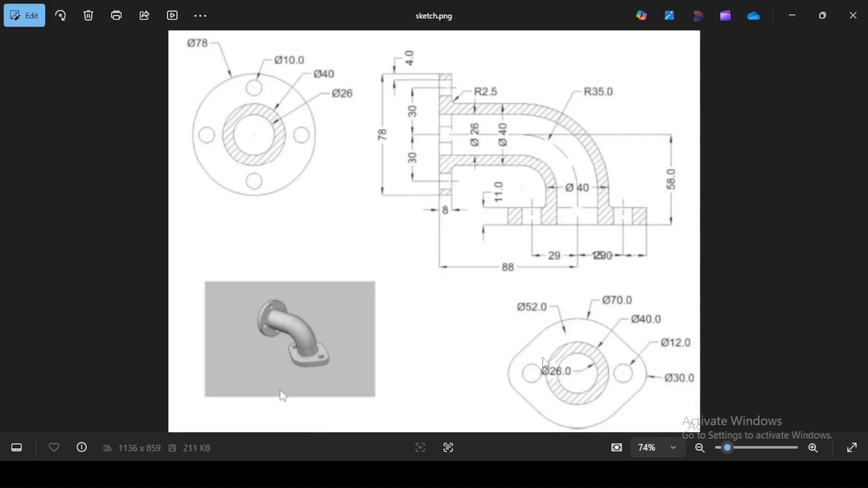
{"action": "left_click", "coordinate": [302, 474]}
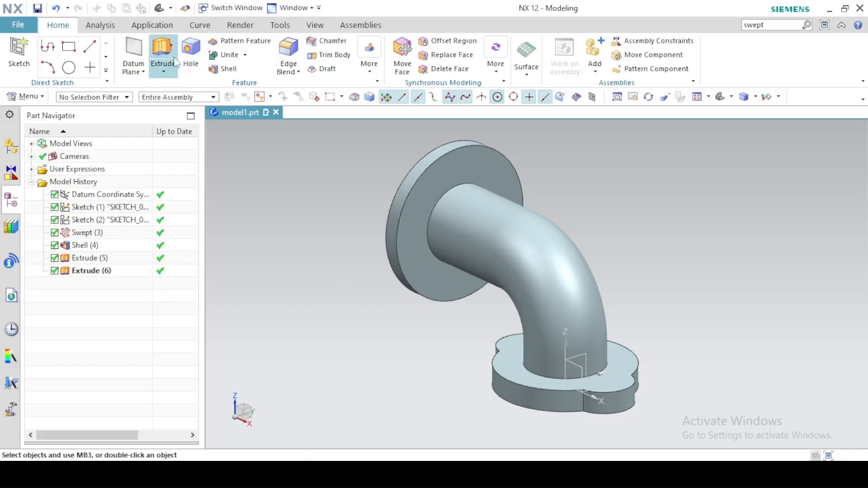
{"action": "left_click", "coordinate": [186, 52]}
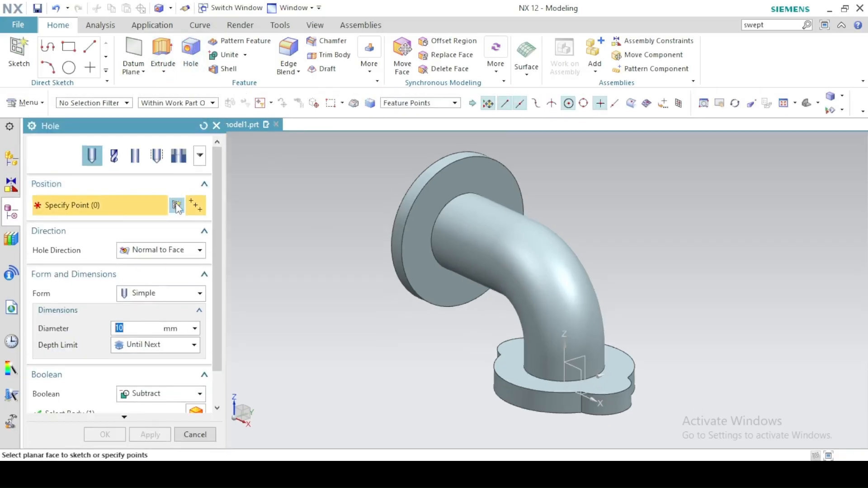
{"action": "left_click", "coordinate": [177, 208]}
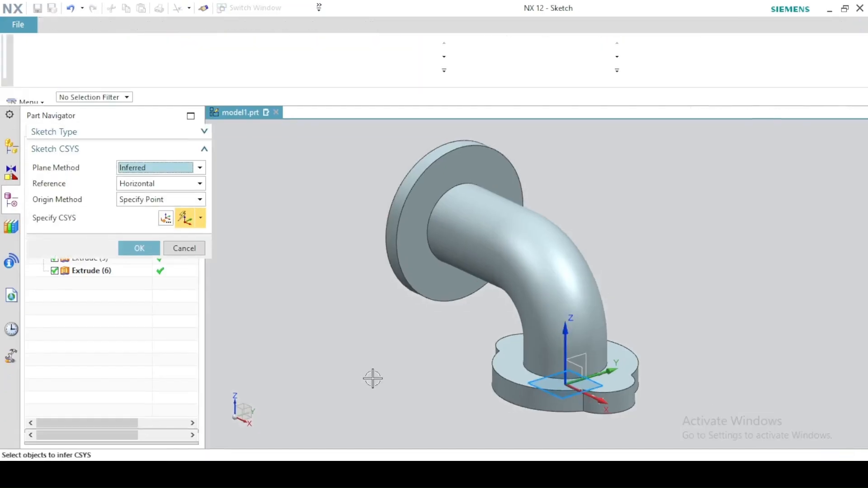
{"action": "mouse_move", "coordinate": [372, 379]}
{"action": "middle_mouse_down"}
{"action": "mouse_move", "coordinate": [355, 305]}
{"action": "mouse_move", "coordinate": [361, 290]}
{"action": "middle_mouse_up"}
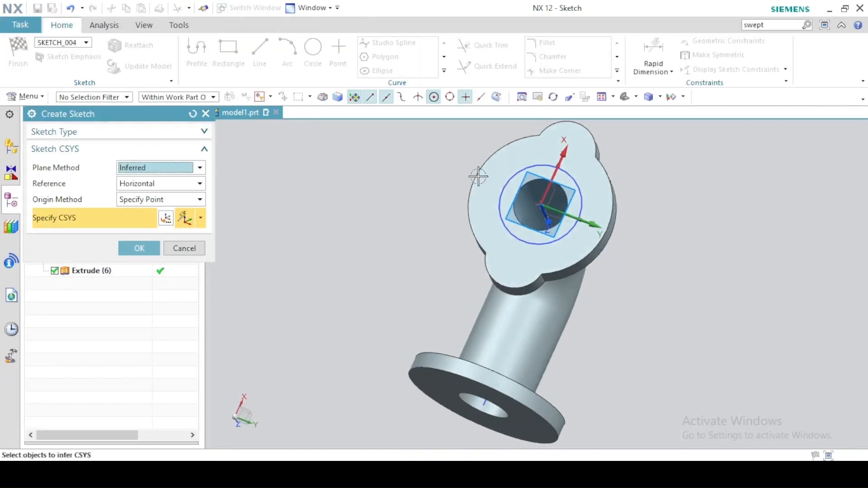
{"action": "left_click", "coordinate": [478, 176]}
{"action": "left_click", "coordinate": [139, 248]}
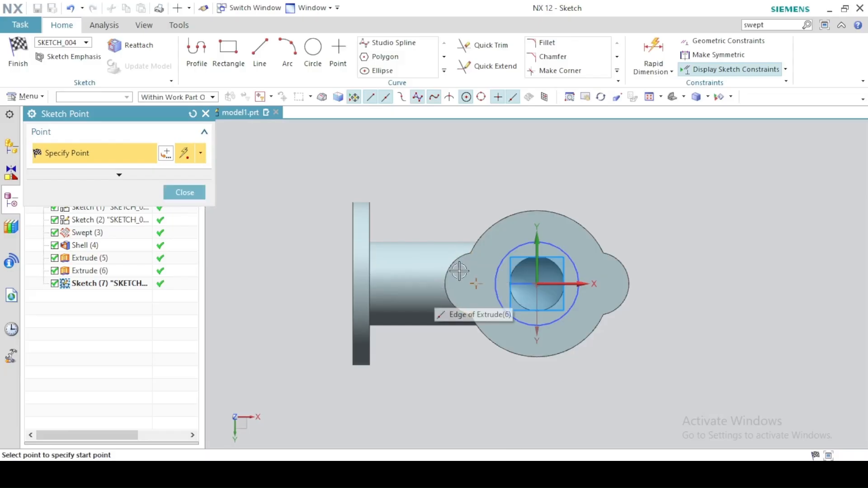
Place hole points at the arc centres of the lower flange's two ears and finish the position sketch.
{"action": "left_click", "coordinate": [477, 284]}
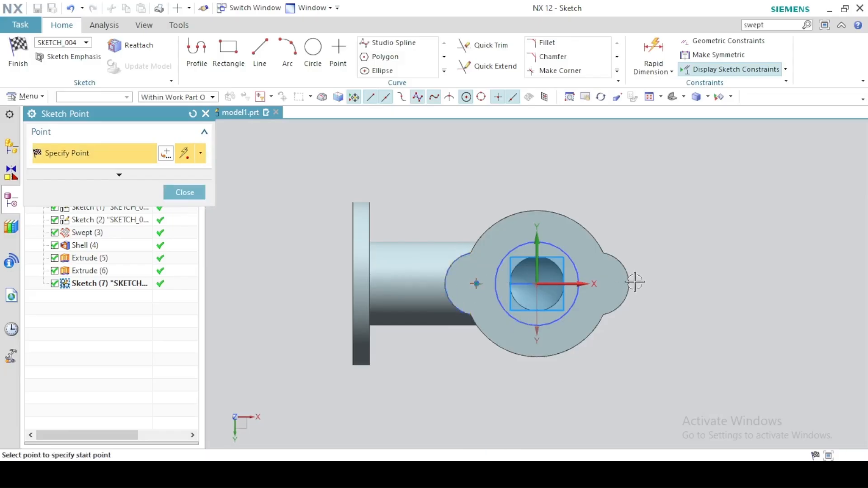
{"action": "left_click", "coordinate": [597, 285]}
{"action": "left_click", "coordinate": [183, 192]}
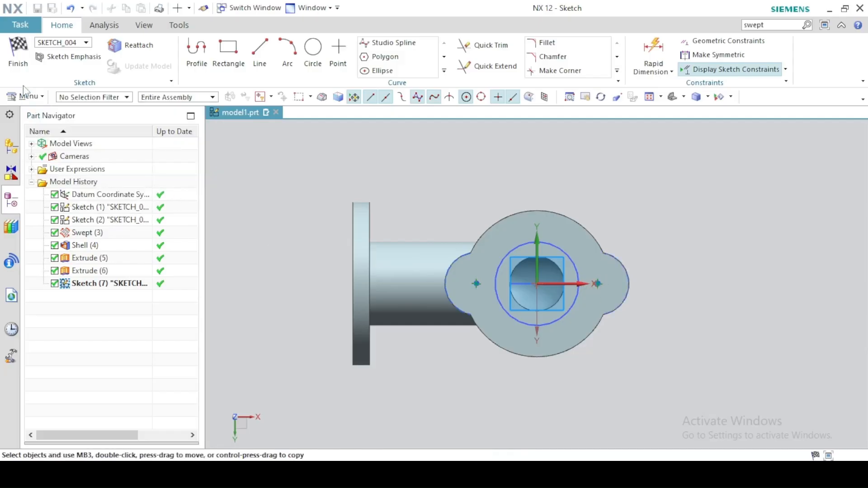
{"action": "left_click", "coordinate": [18, 54]}
Cut simple 12 mm diameter holes at both ear points, subtracted from the body with an Until Next depth limit.
{"action": "left_click", "coordinate": [283, 474]}
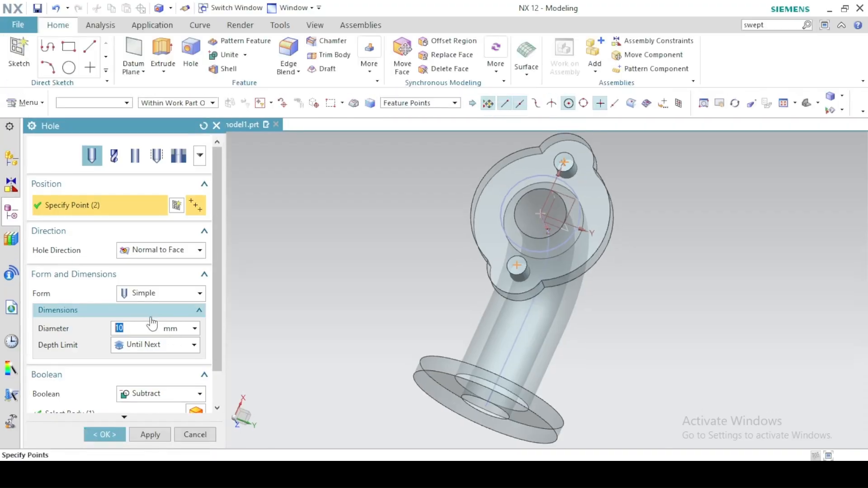
{"action": "type", "text": "22"}
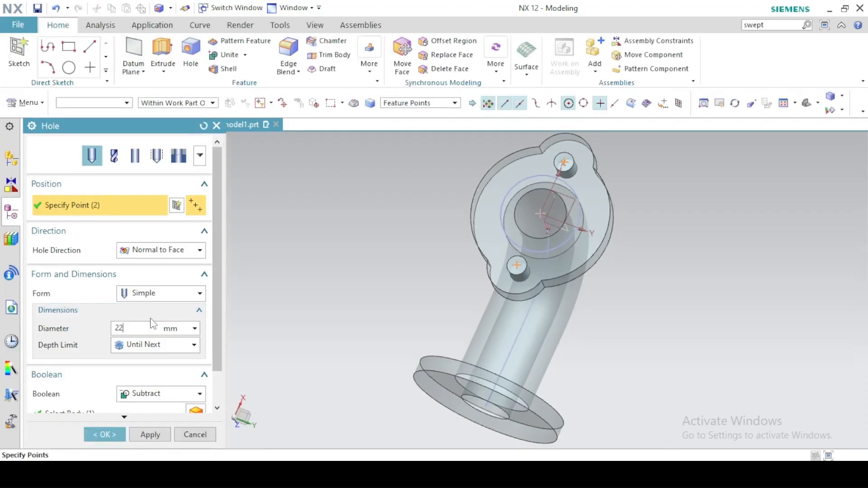
{"action": "type", "text": "2"}
{"action": "key", "text": "Return"}
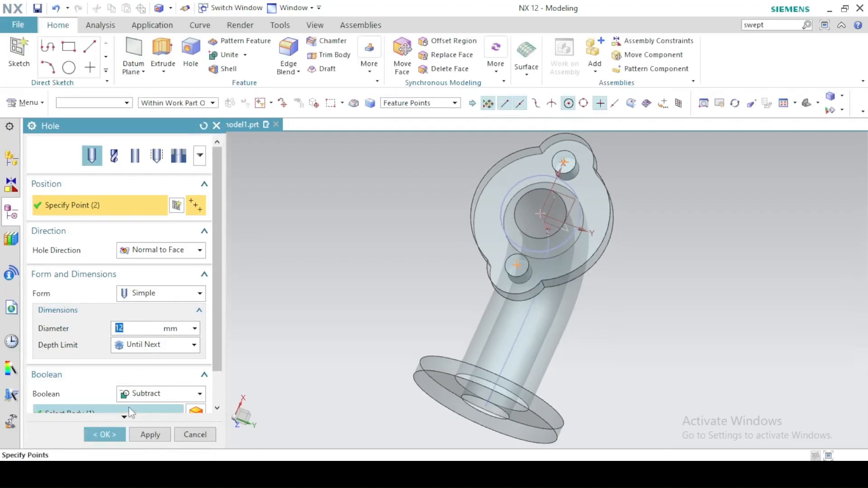
{"action": "left_click", "coordinate": [136, 435]}
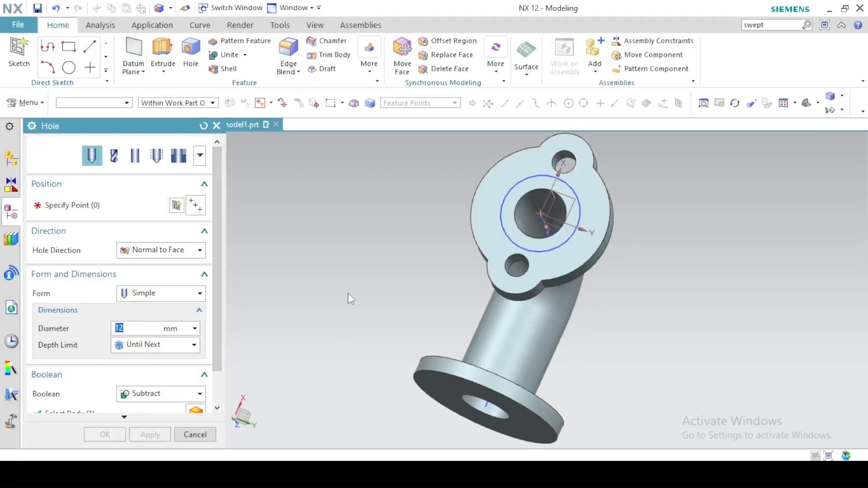
Check the round flange's holes in the drawing and open a hole position sketch on that flange's outer face.
{"action": "middle_click_drag", "start_coordinate": [349, 286], "coordinate": [339, 330]}
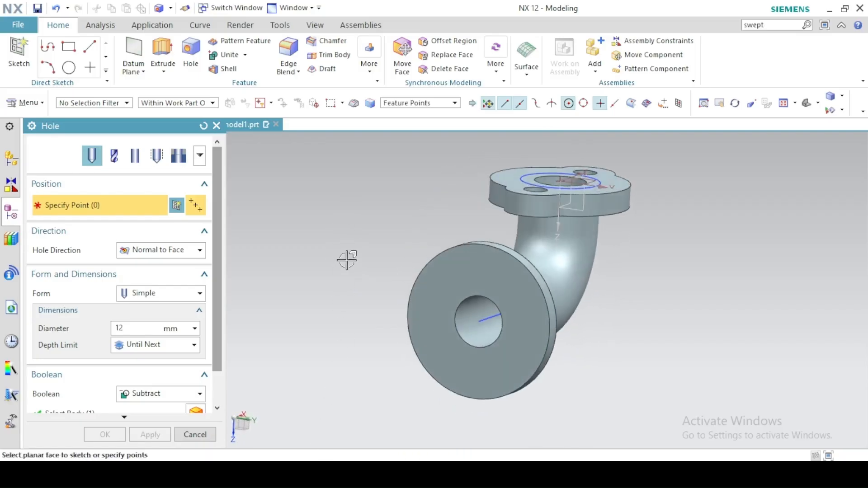
{"action": "left_click", "coordinate": [303, 474]}
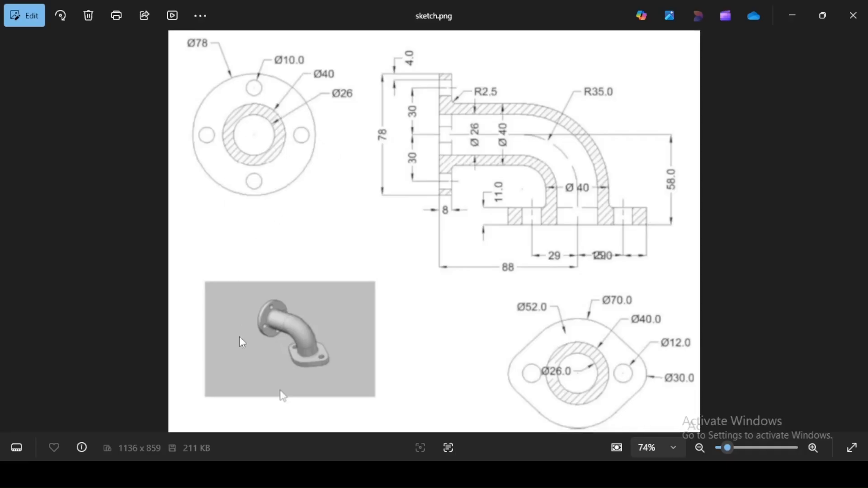
{"action": "key", "text": "alt+Tab"}
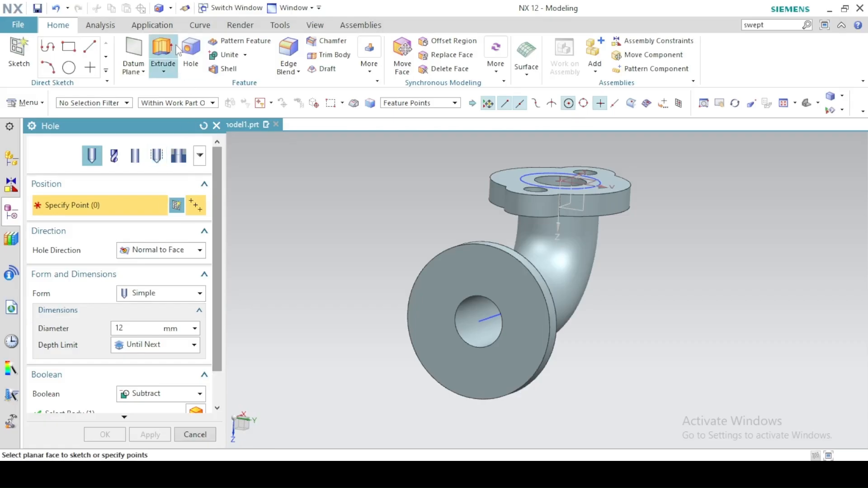
{"action": "left_click", "coordinate": [176, 205]}
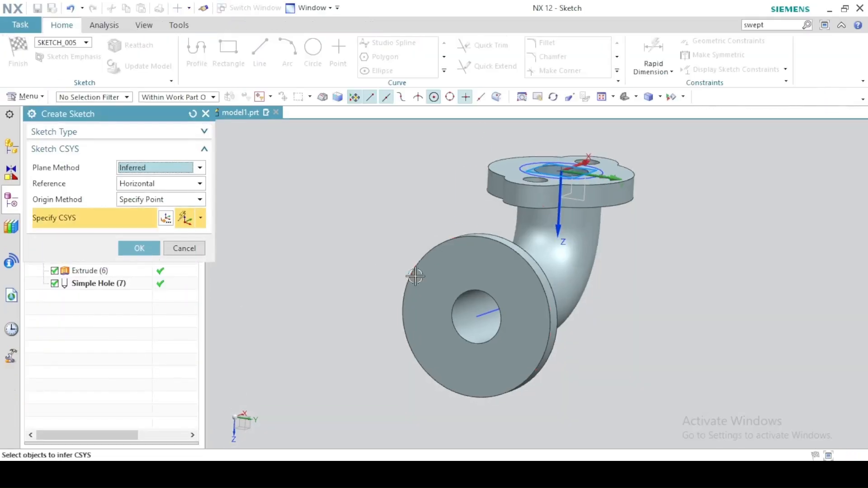
{"action": "left_click", "coordinate": [439, 272]}
{"action": "left_click", "coordinate": [139, 248]}
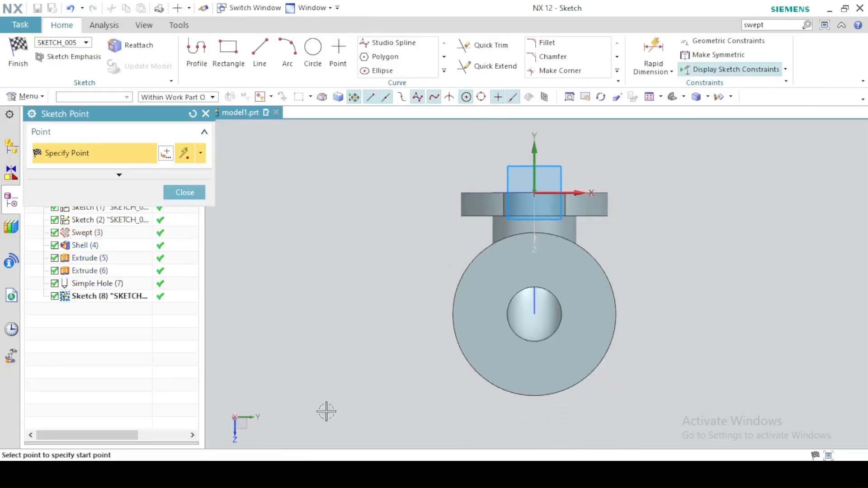
Draw a 60 mm diameter circle centred on the round flange's bore and convert it to a reference curve.
{"action": "left_click", "coordinate": [322, 474]}
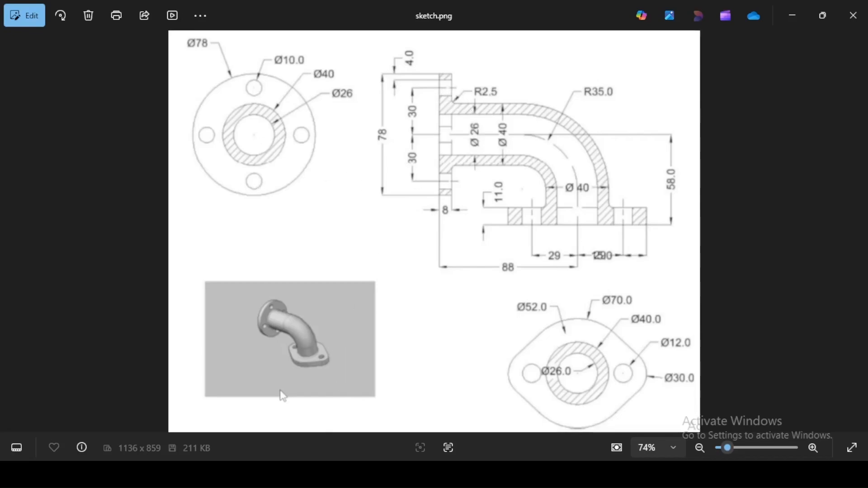
{"action": "left_click", "coordinate": [298, 474]}
{"action": "left_click", "coordinate": [313, 56]}
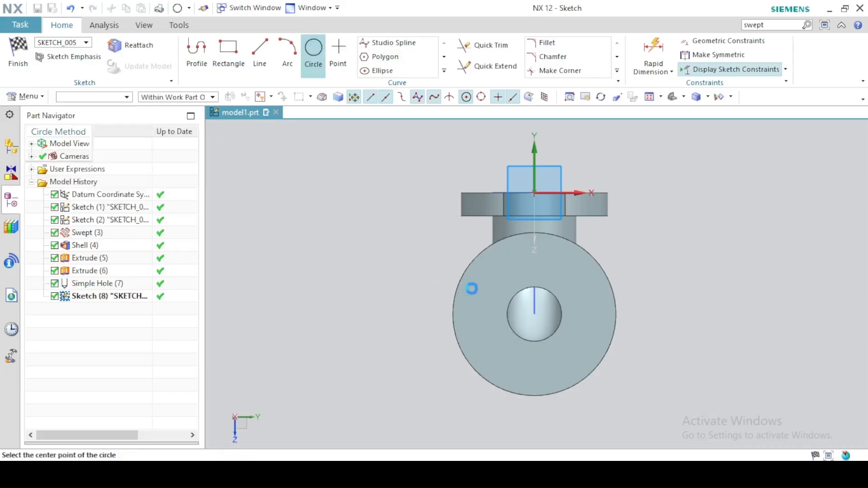
{"action": "left_click", "coordinate": [535, 313]}
{"action": "type", "text": "6"}
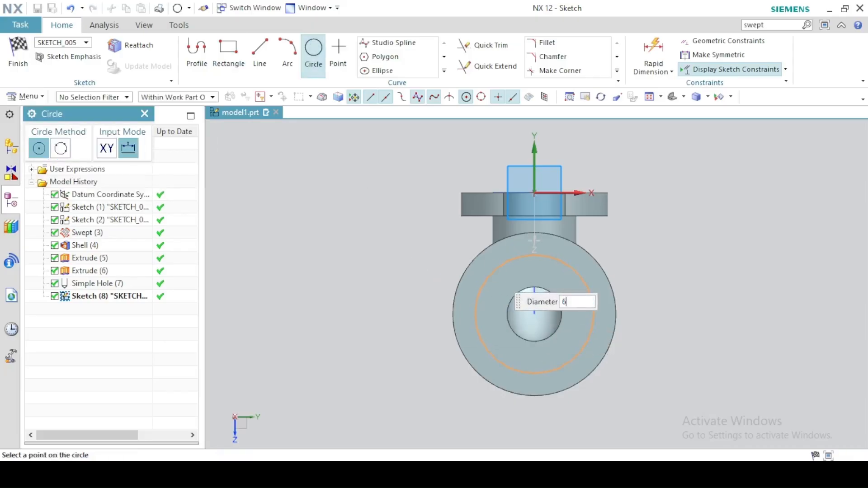
{"action": "type", "text": "0"}
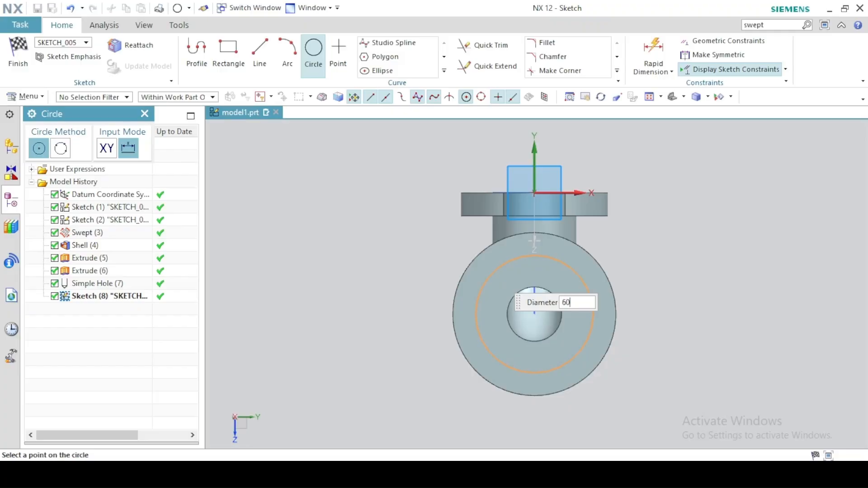
{"action": "key", "text": "Return"}
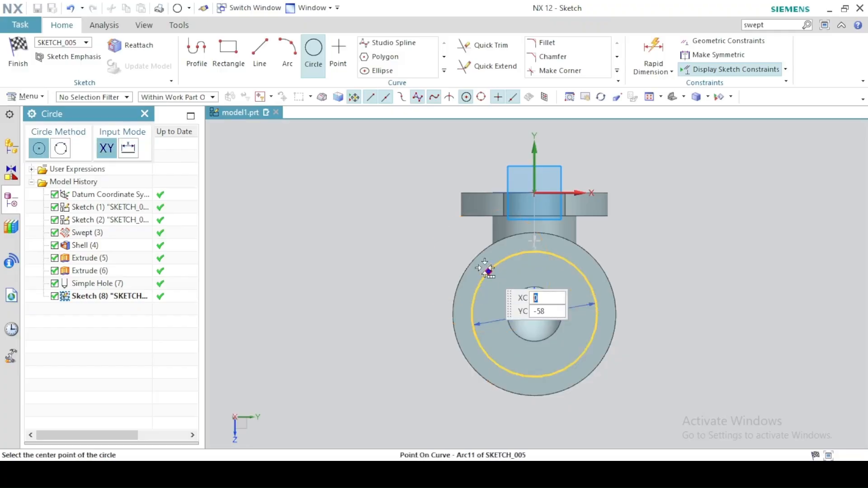
{"action": "key", "text": "Escape"}
{"action": "left_click", "coordinate": [492, 268]}
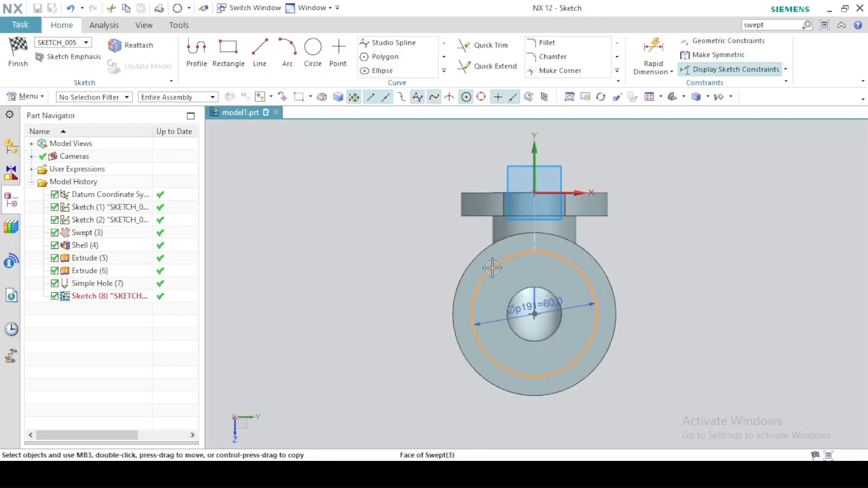
{"action": "left_click", "coordinate": [556, 253]}
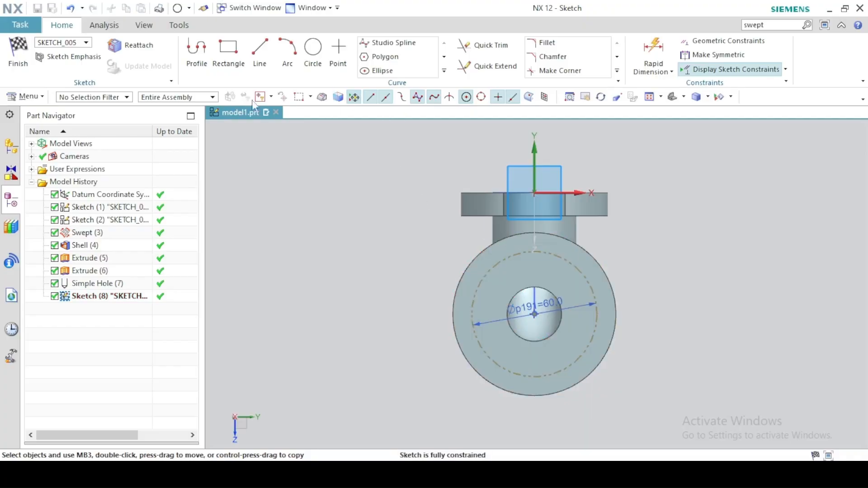
Place four points on the 60 mm reference circle, one near each quadrant.
{"action": "left_click", "coordinate": [338, 50]}
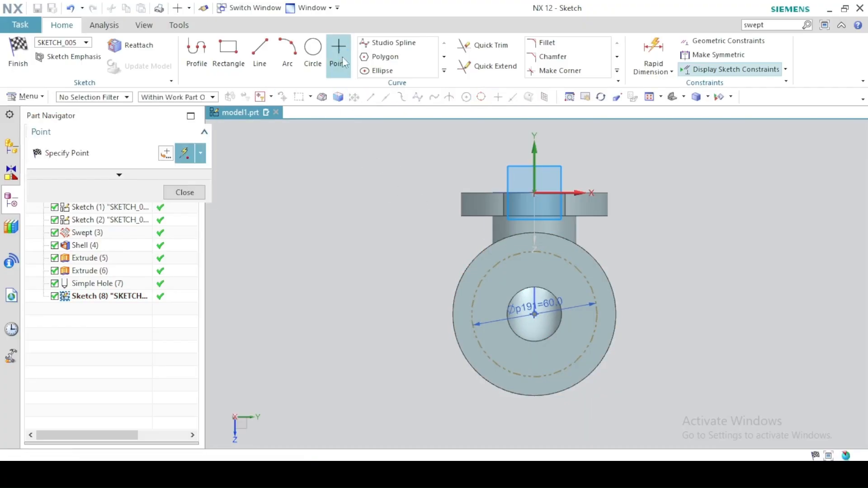
{"action": "left_click", "coordinate": [535, 252]}
{"action": "left_click", "coordinate": [531, 377]}
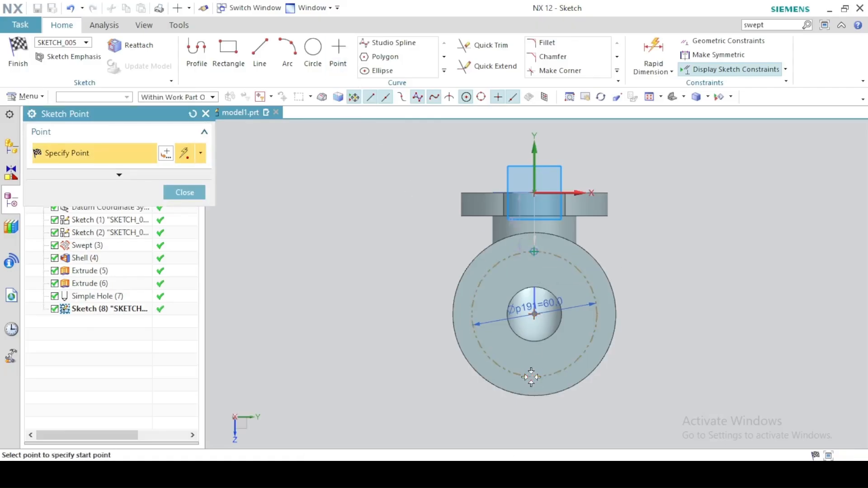
{"action": "left_click", "coordinate": [597, 306]}
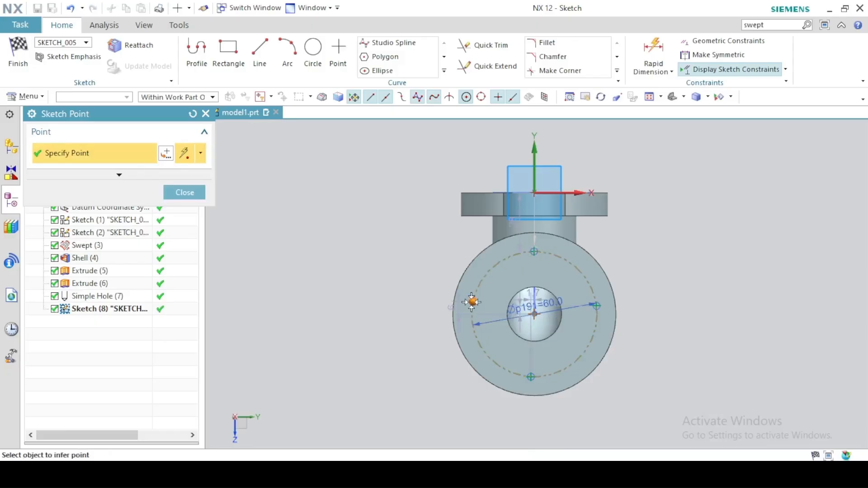
{"action": "left_click", "coordinate": [473, 302]}
{"action": "left_click", "coordinate": [185, 192]}
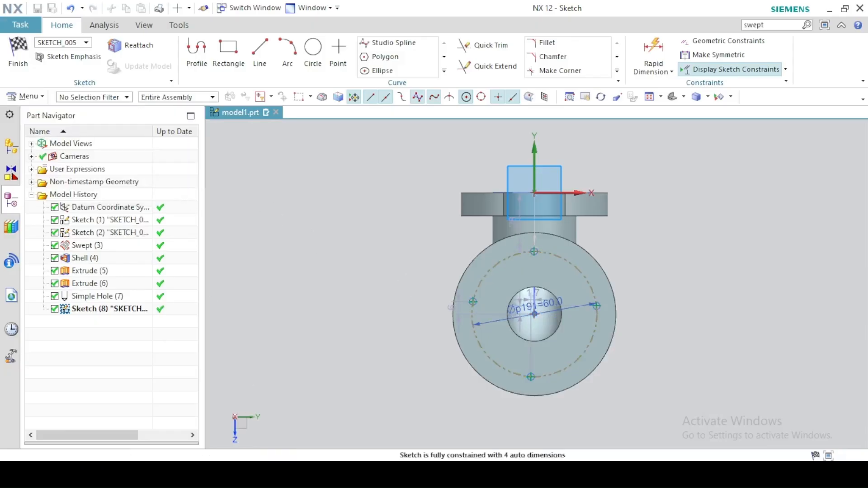
Align the upper and lower points on the reference circle vertically with the circle's centre.
{"action": "left_click", "coordinate": [275, 474]}
{"action": "right_click", "coordinate": [532, 251]}
{"action": "left_click", "coordinate": [570, 261]}
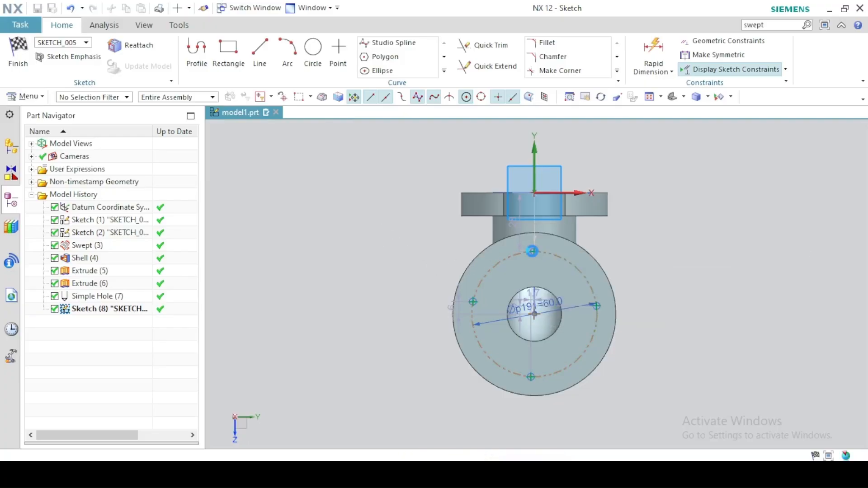
{"action": "left_click", "coordinate": [591, 275]}
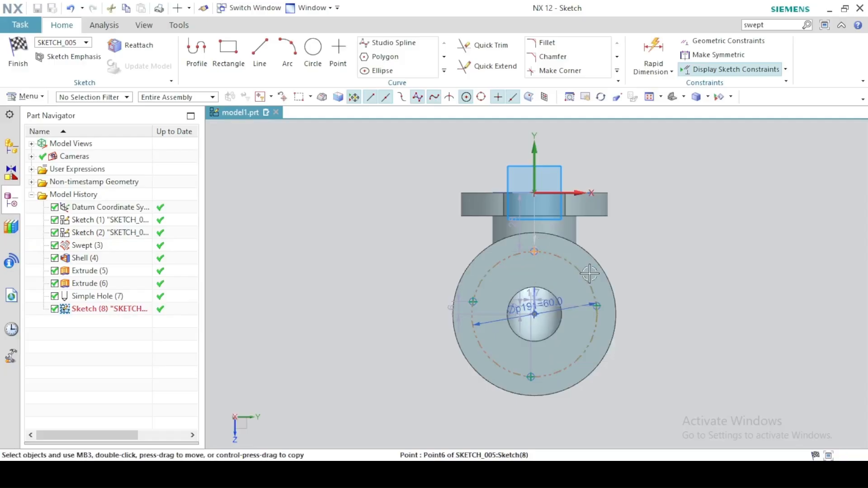
{"action": "right_click", "coordinate": [531, 376]}
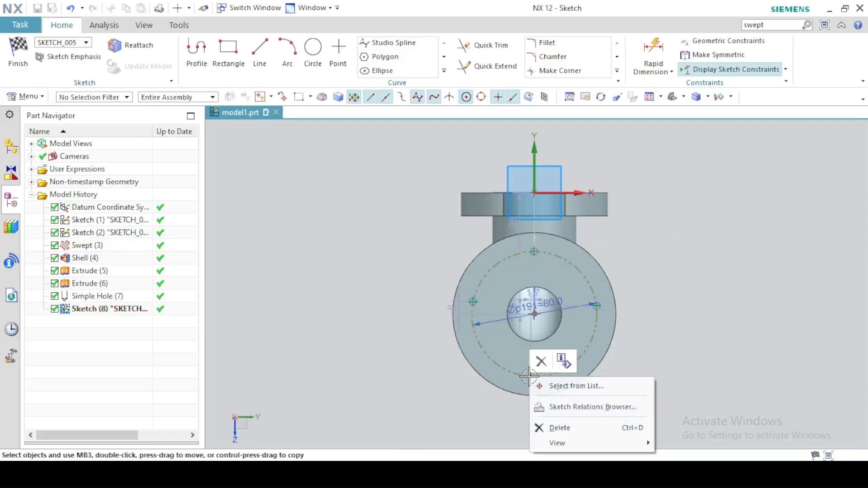
{"action": "left_click", "coordinate": [561, 386]}
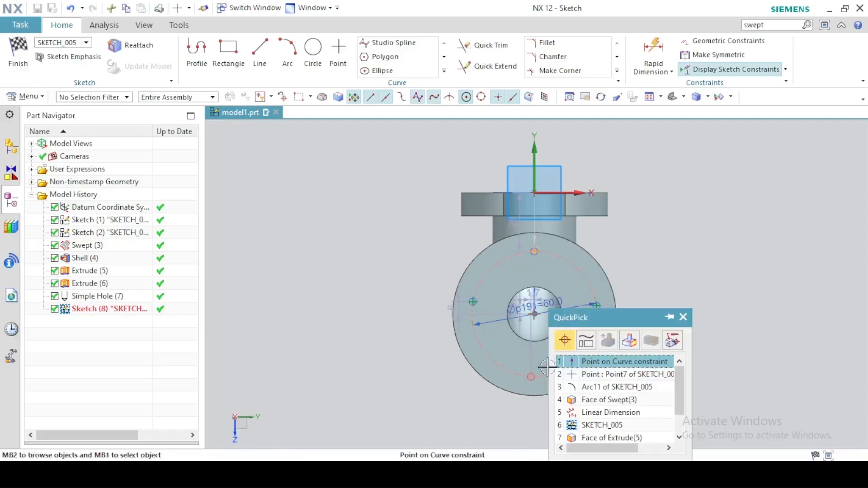
{"action": "left_click", "coordinate": [588, 374]}
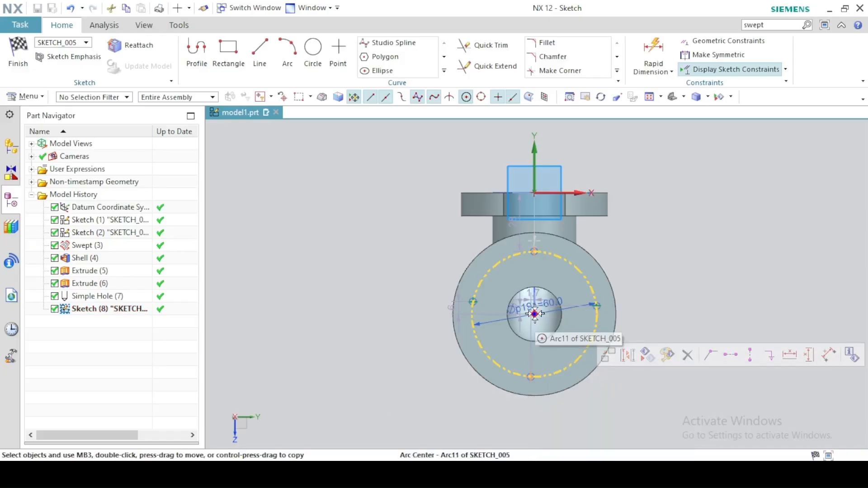
{"action": "left_click", "coordinate": [535, 314]}
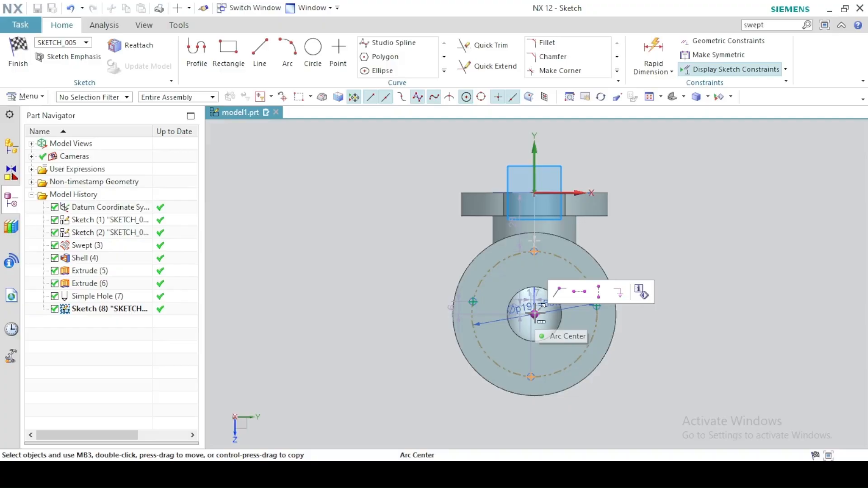
{"action": "left_click", "coordinate": [599, 292]}
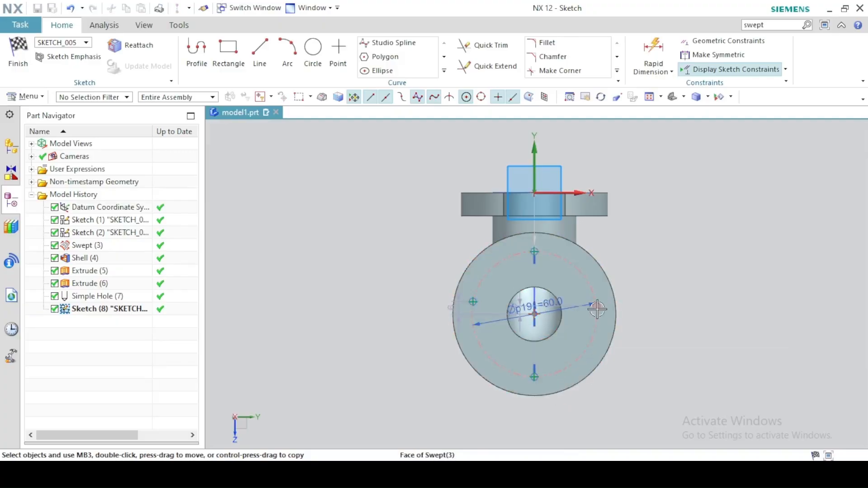
Align the two side points on the 60 mm reference circle horizontally with the circle's centre.
{"action": "right_click", "coordinate": [598, 307]}
{"action": "left_click", "coordinate": [643, 314]}
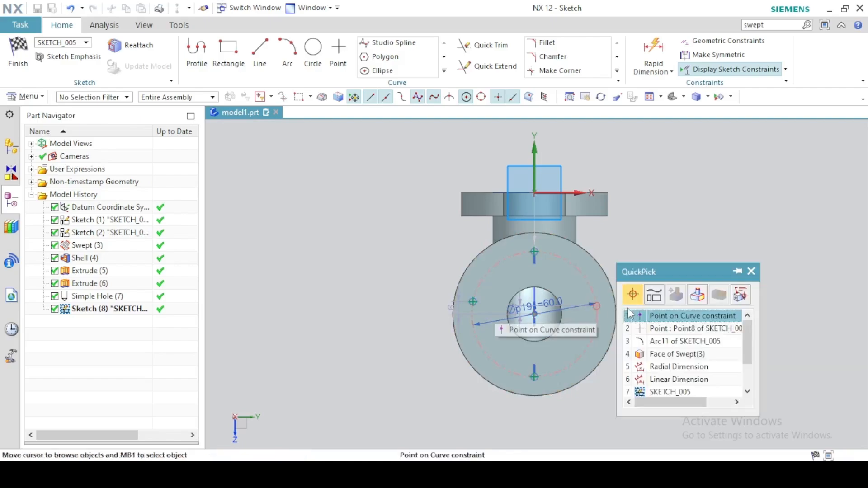
{"action": "left_click", "coordinate": [644, 326]}
{"action": "right_click", "coordinate": [472, 301]}
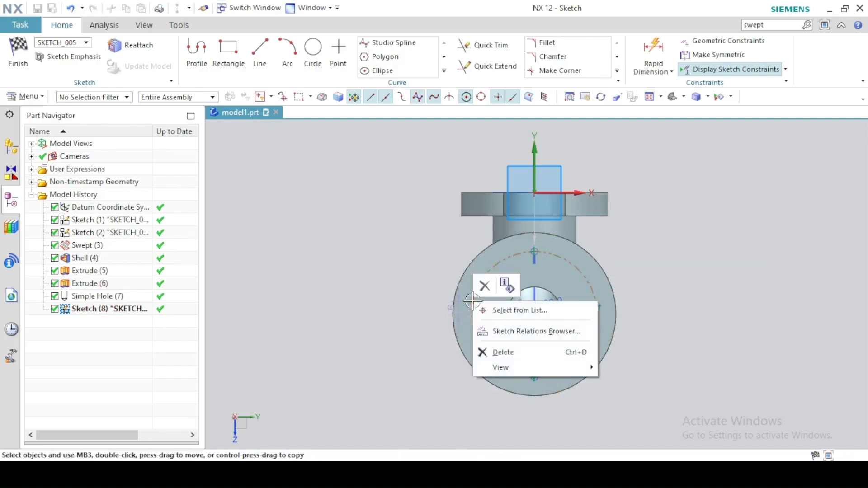
{"action": "left_click", "coordinate": [472, 301]}
{"action": "left_click", "coordinate": [472, 301]}
{"action": "left_click", "coordinate": [557, 321]}
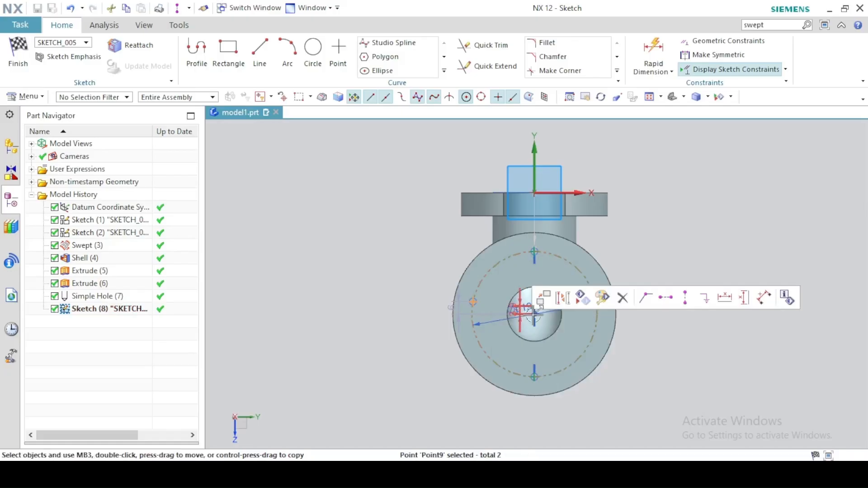
{"action": "left_click", "coordinate": [557, 291]}
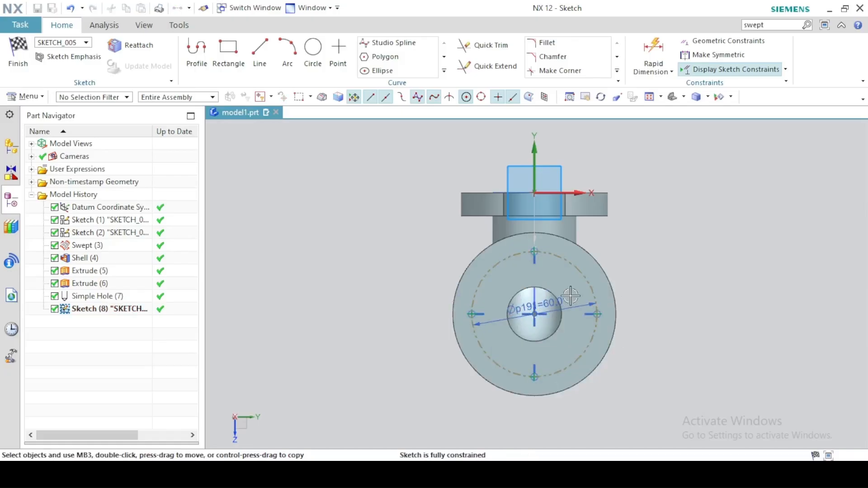
Finish the position sketch, check the hole size in the drawing and cut four simple 10 mm diameter holes through the round flange.
{"action": "left_click", "coordinate": [18, 51]}
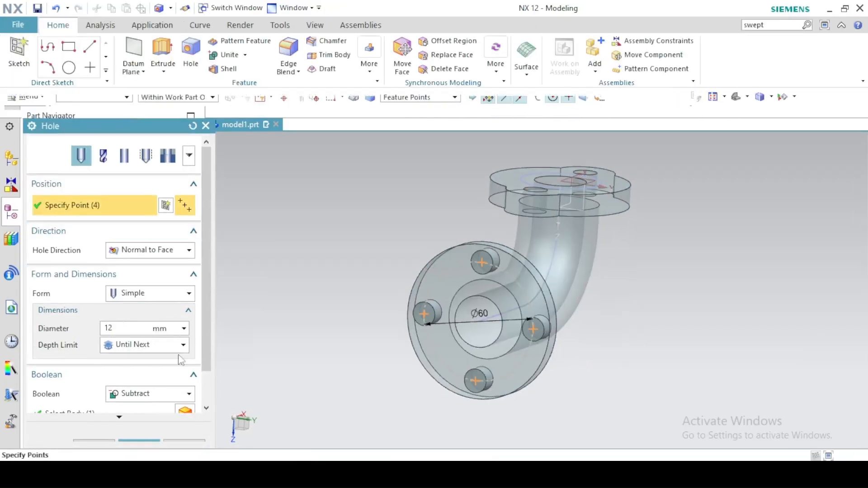
{"action": "key", "text": "alt+Tab"}
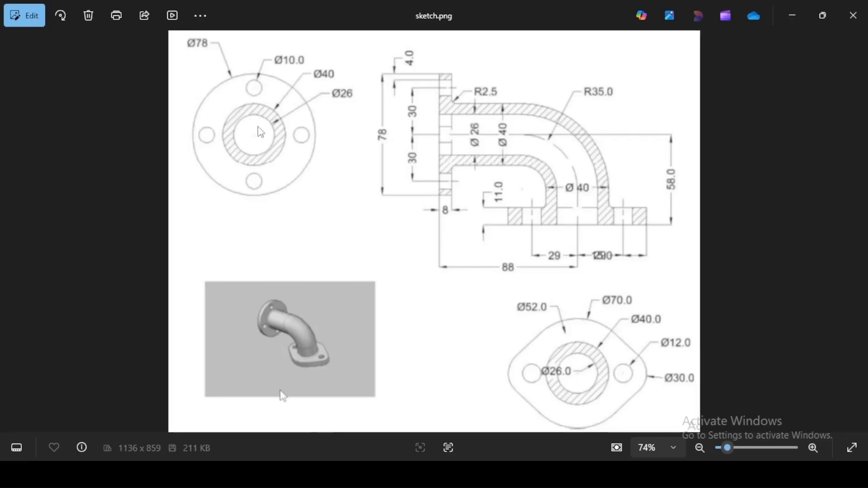
{"action": "key", "text": "alt+Tab"}
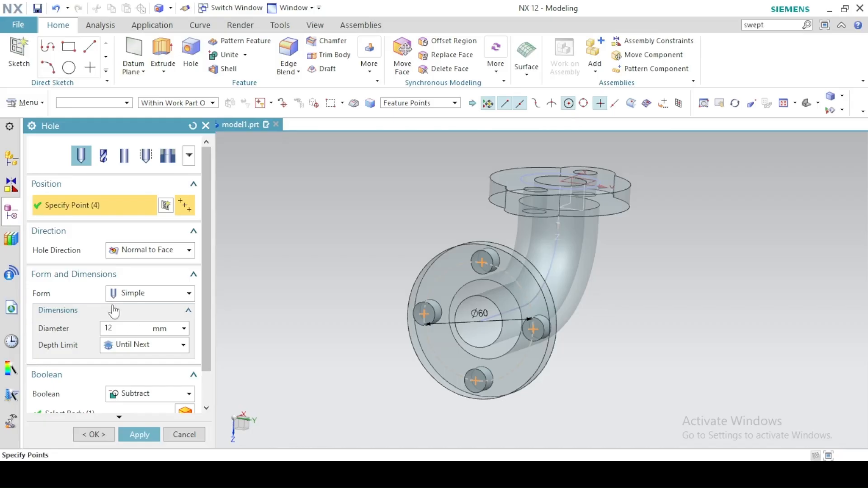
{"action": "key", "text": "Return"}
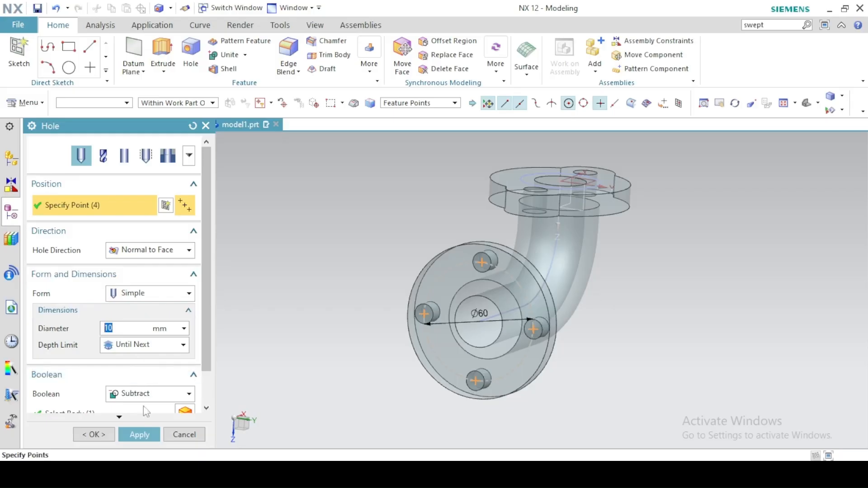
{"action": "left_click", "coordinate": [94, 435]}
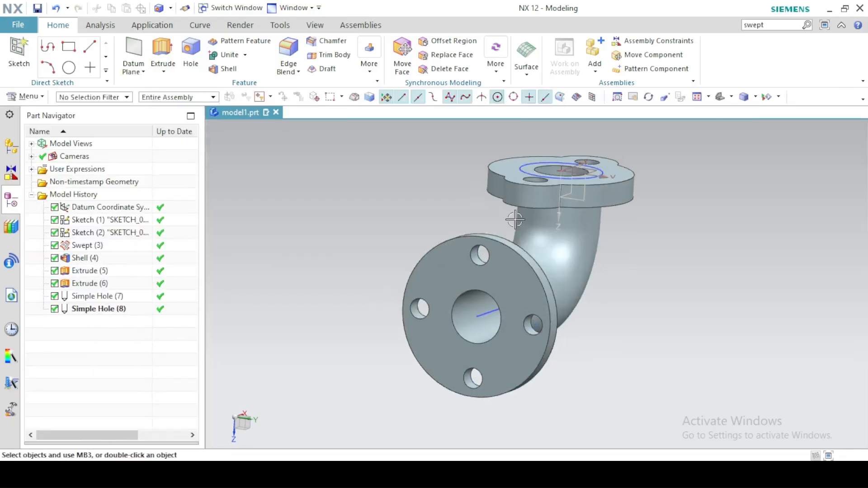
Check the fillet radius in the drawing and blend both outer edges where the pipe meets the flanges with a 2.5 mm radius.
{"action": "left_click", "coordinate": [720, 97]}
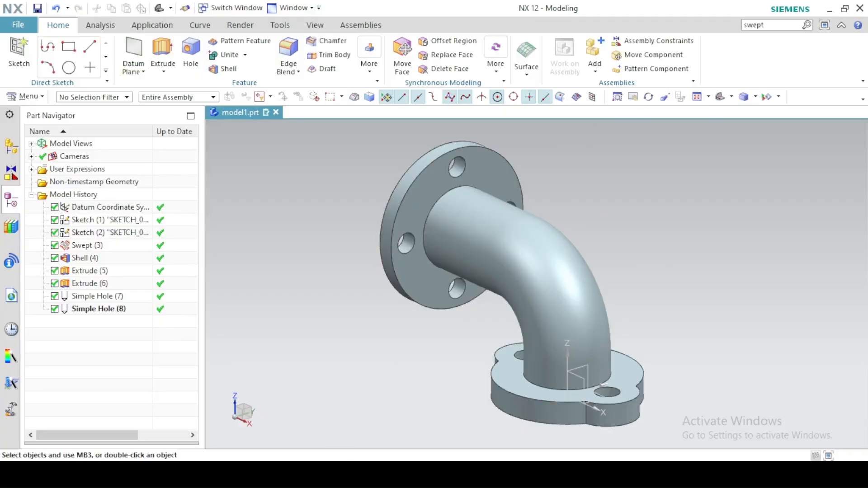
{"action": "left_click", "coordinate": [290, 475]}
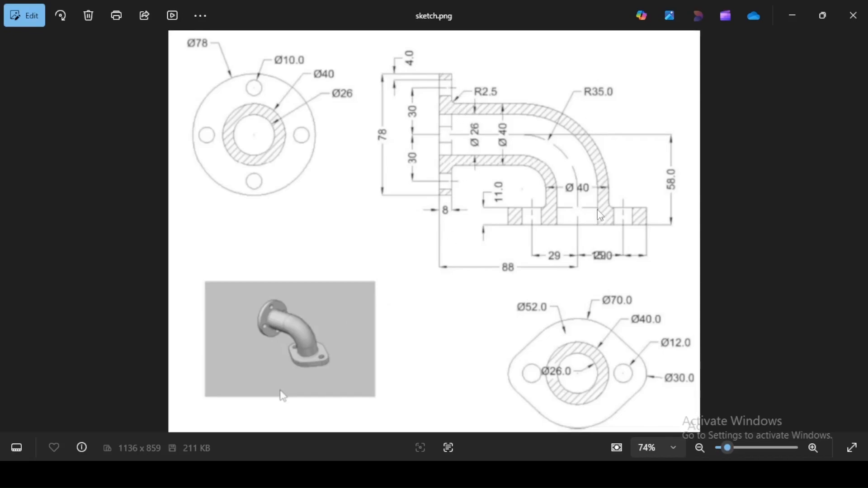
{"action": "key", "text": "alt+Tab"}
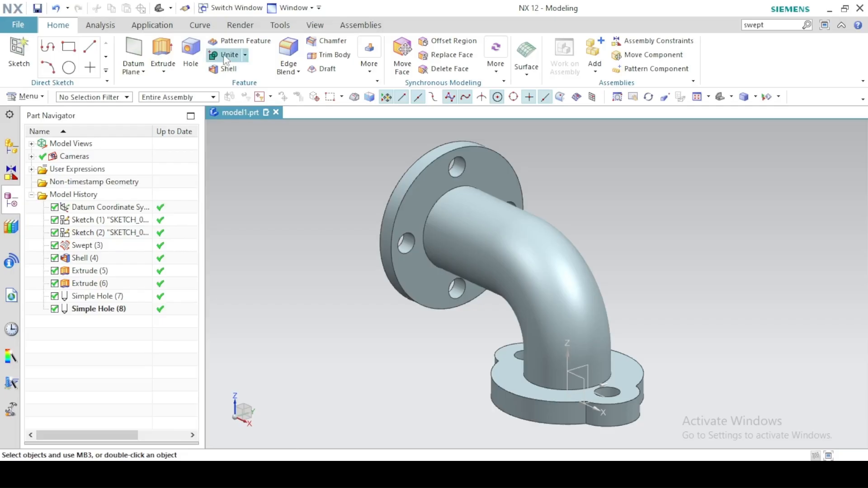
{"action": "left_click", "coordinate": [288, 51]}
{"action": "left_click", "coordinate": [135, 219]}
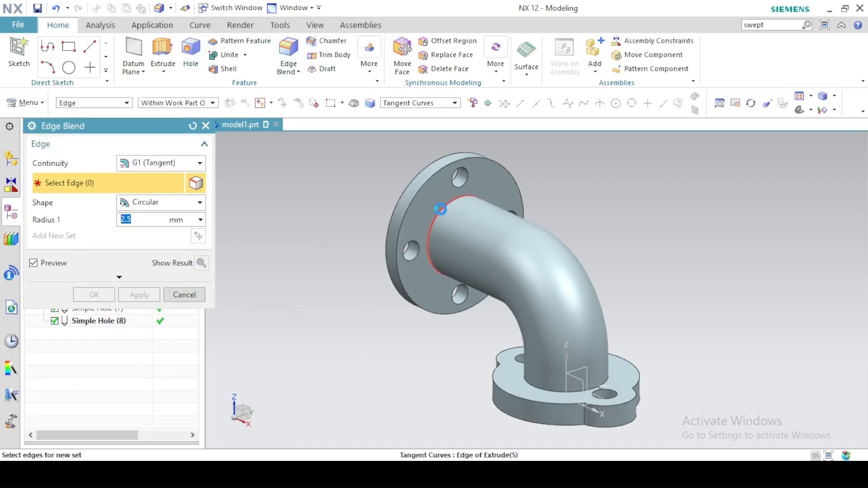
{"action": "left_click", "coordinate": [443, 208]}
{"action": "left_click", "coordinate": [523, 382]}
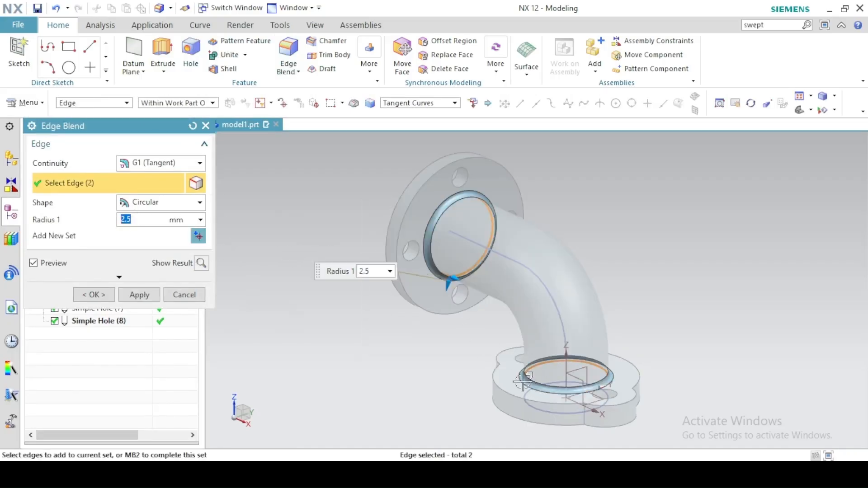
{"action": "left_click", "coordinate": [94, 295]}
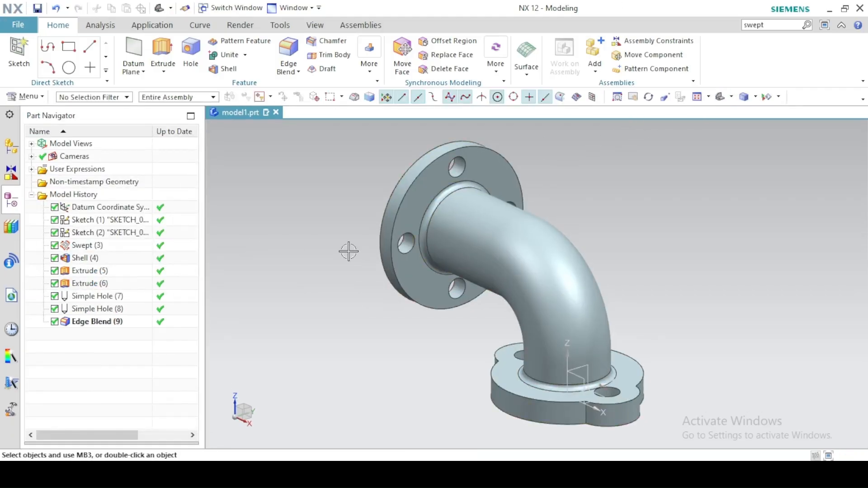
{"action": "middle_click_drag", "start_coordinate": [349, 252], "coordinate": [366, 213]}
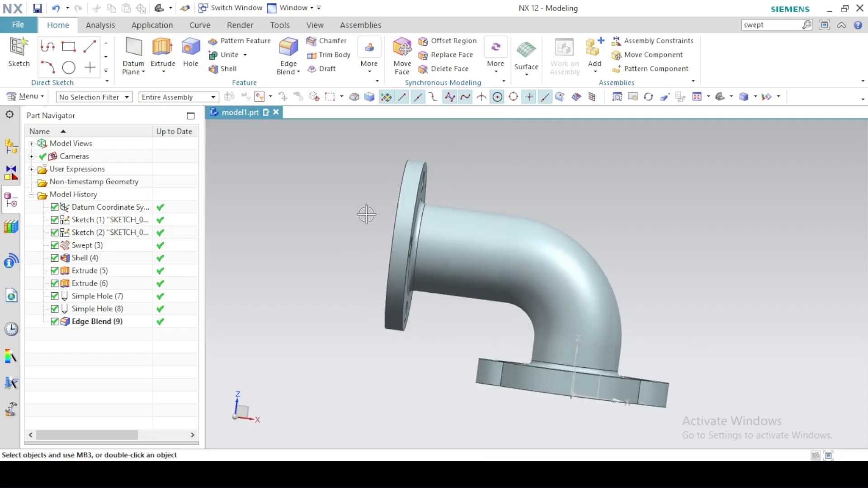